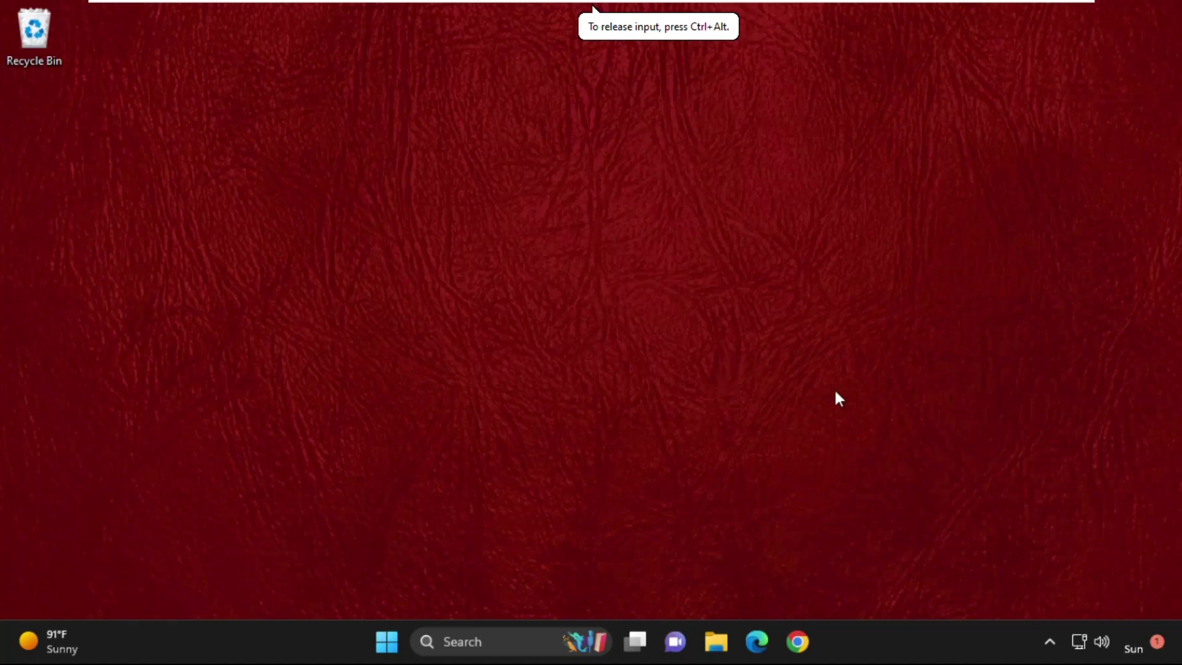
Launch File Explorer by searching for 'file explorer' in Windows Search
left_click(713, 648)
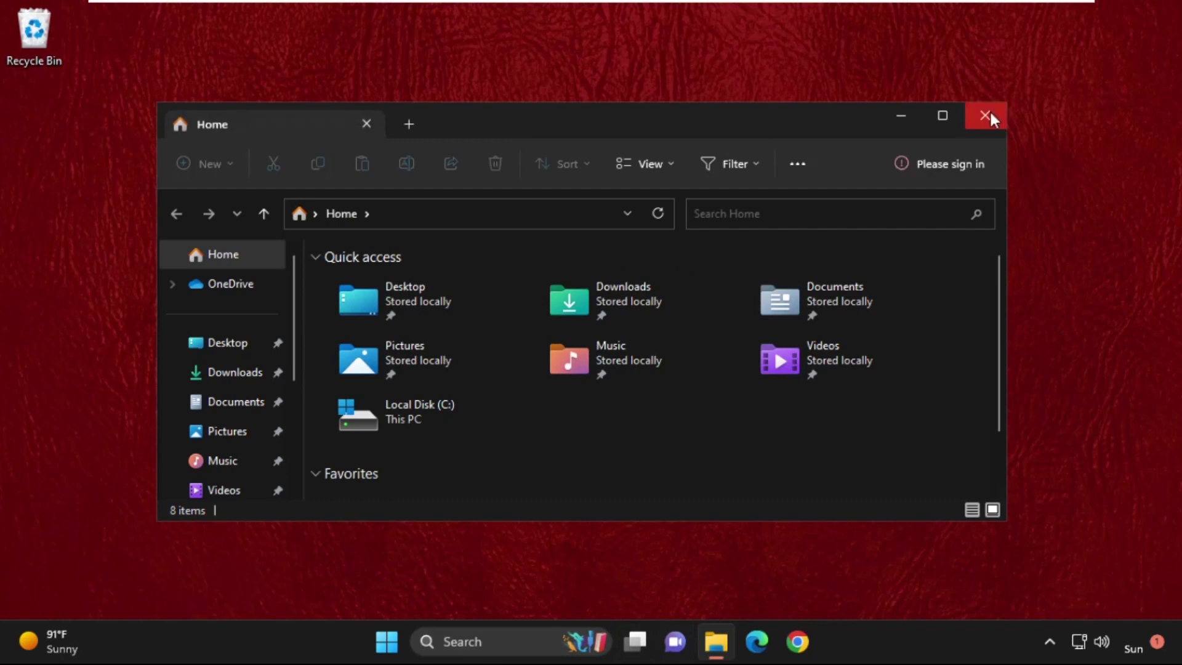
left_click(984, 116)
left_click(488, 650)
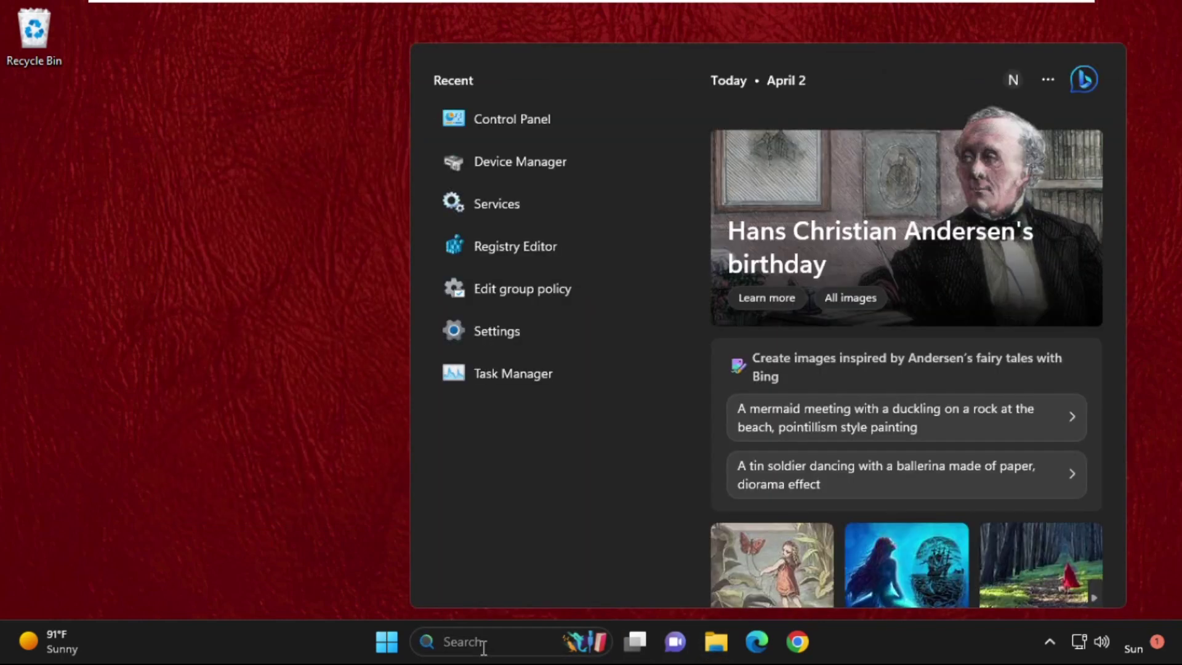
type("file explorer")
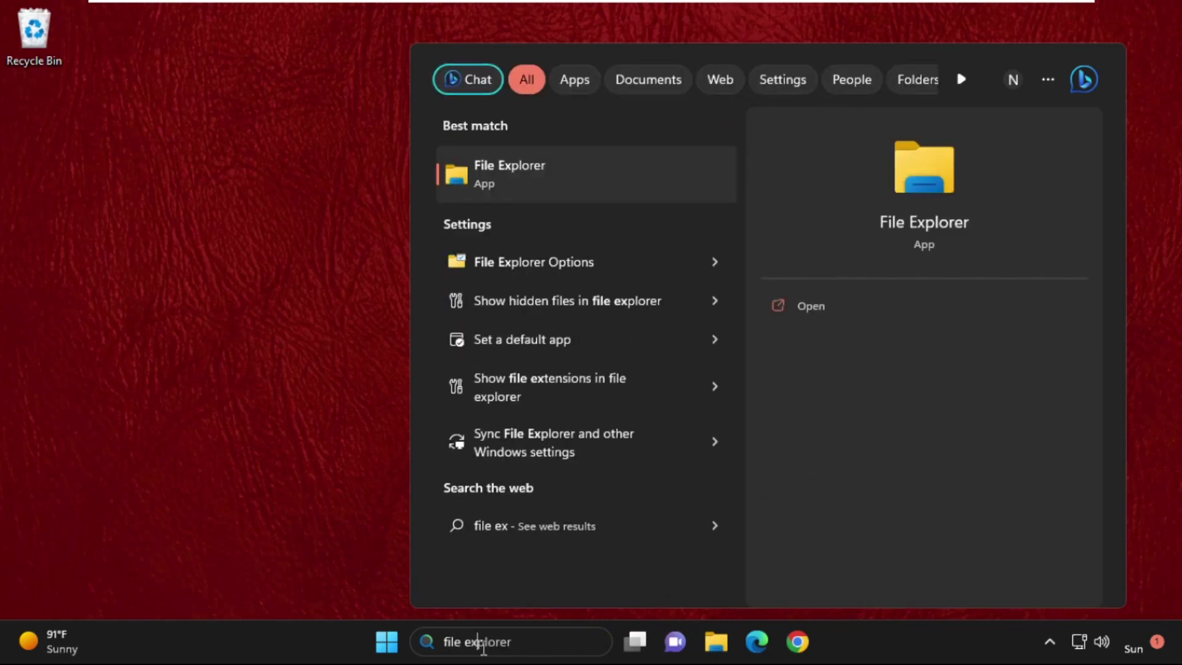
left_click(554, 196)
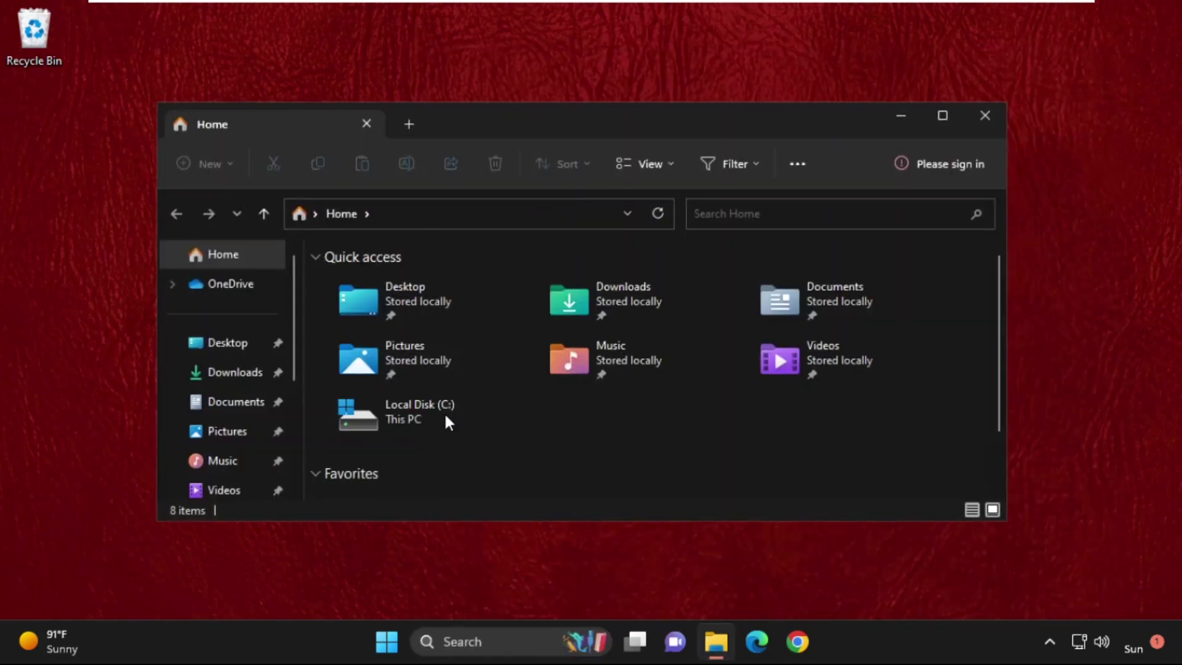
Go to This PC > Local Disk (C:) > Users and select the 'new' folder
scroll(227, 369, "down", 3)
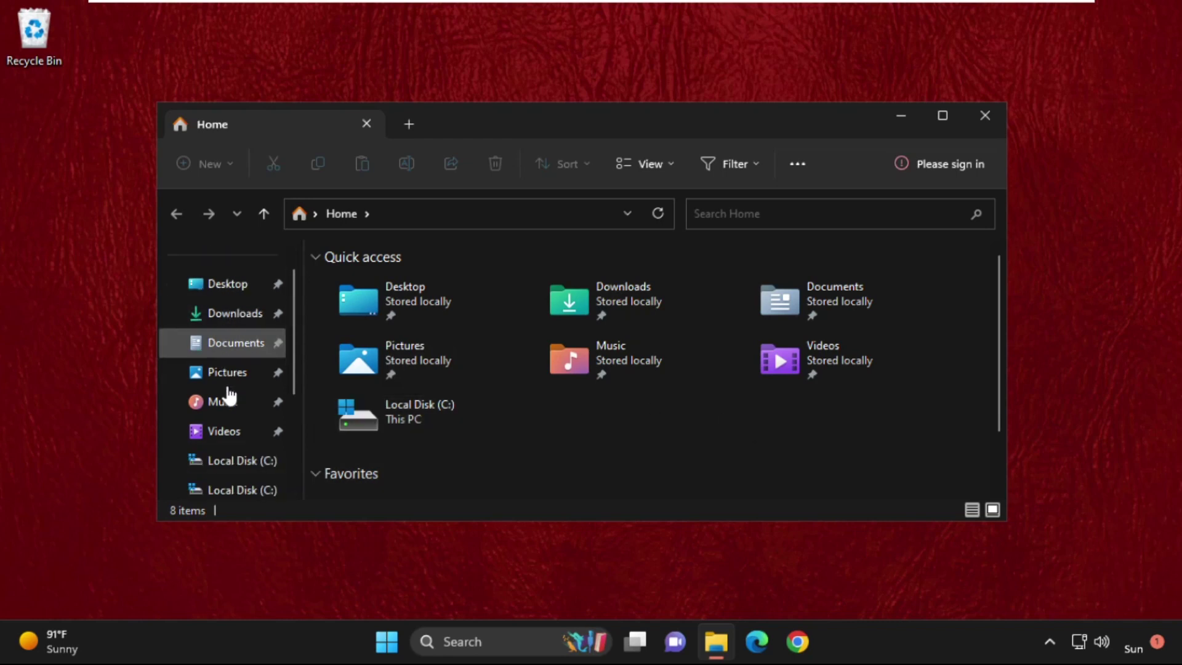
left_click(229, 432)
double_click(414, 305)
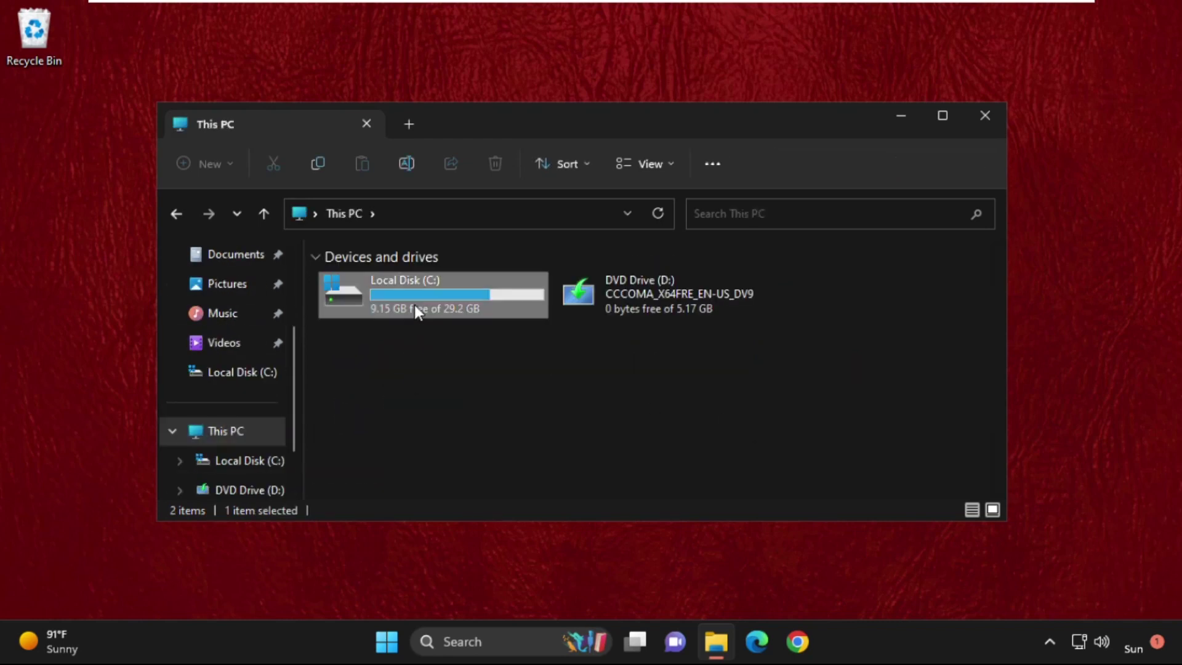
left_click(422, 349)
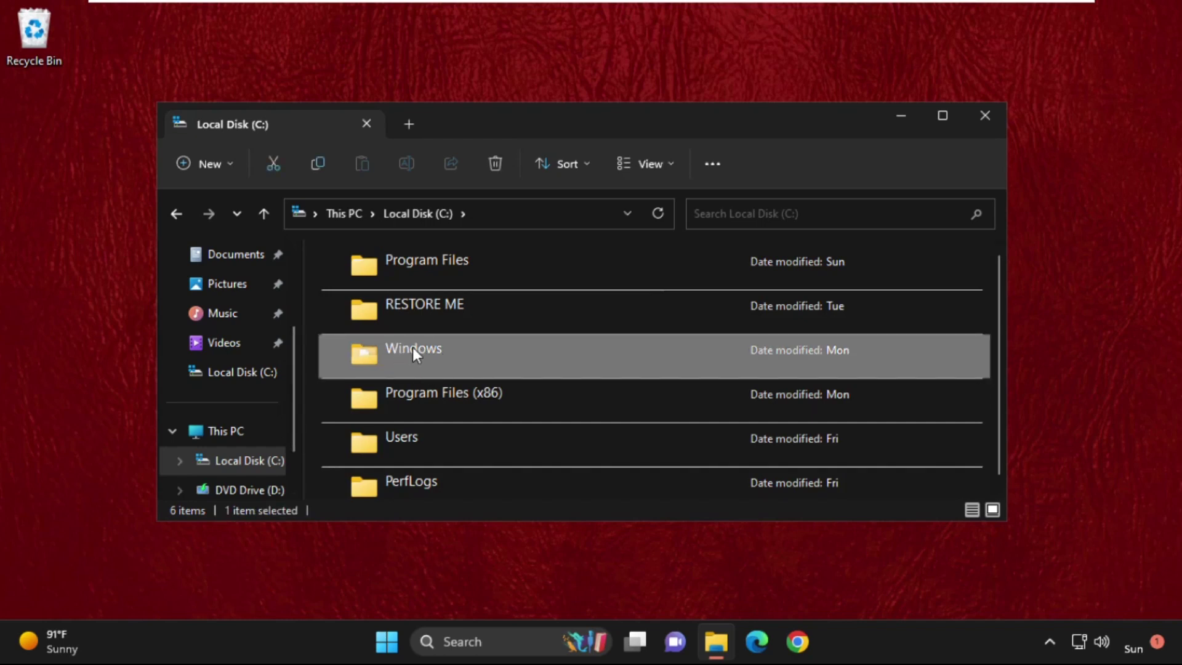
double_click(417, 439)
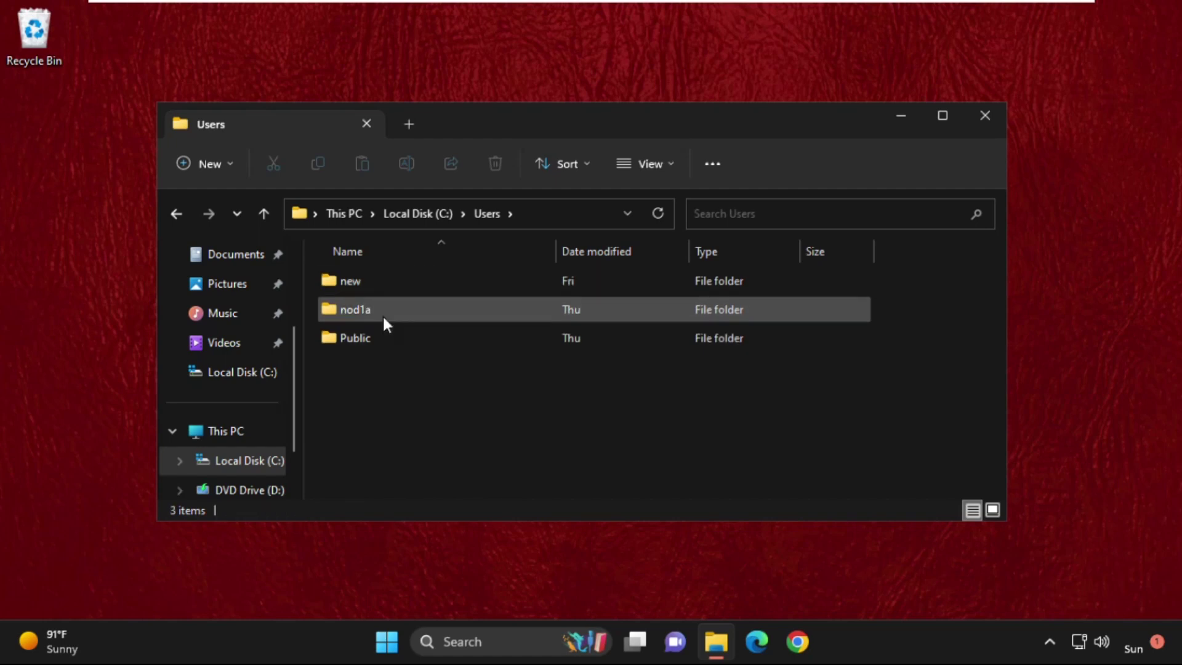
left_click(375, 286)
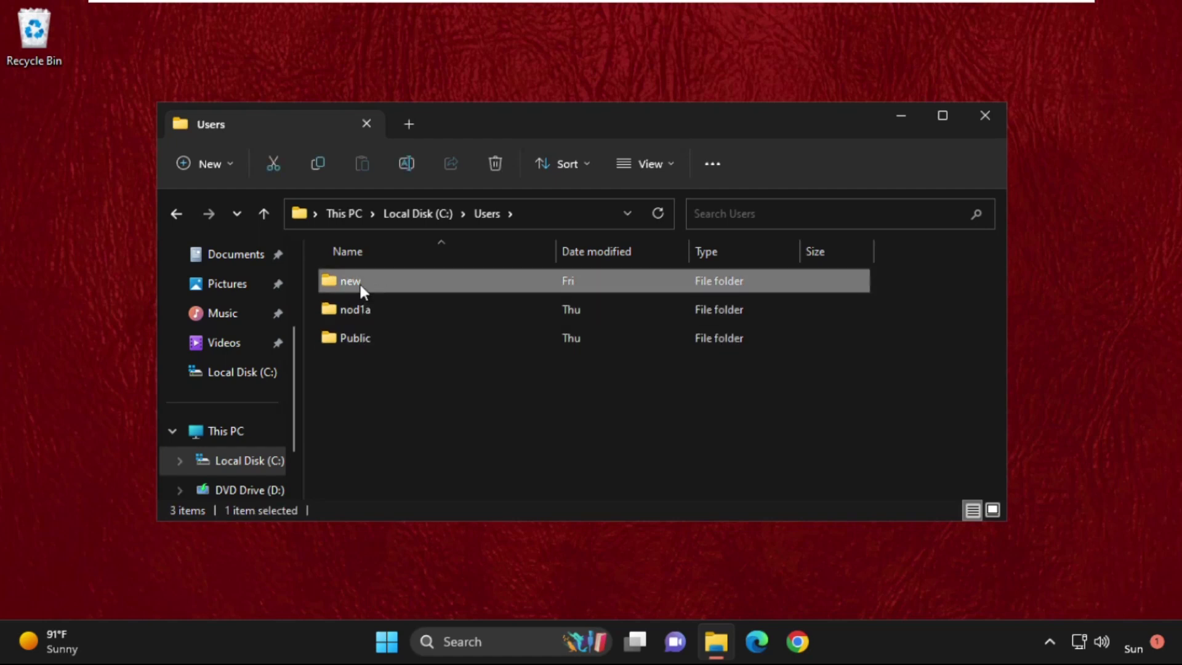
Open the 'new' folder's Properties, Security tab, and Advanced security settings
right_click(359, 284)
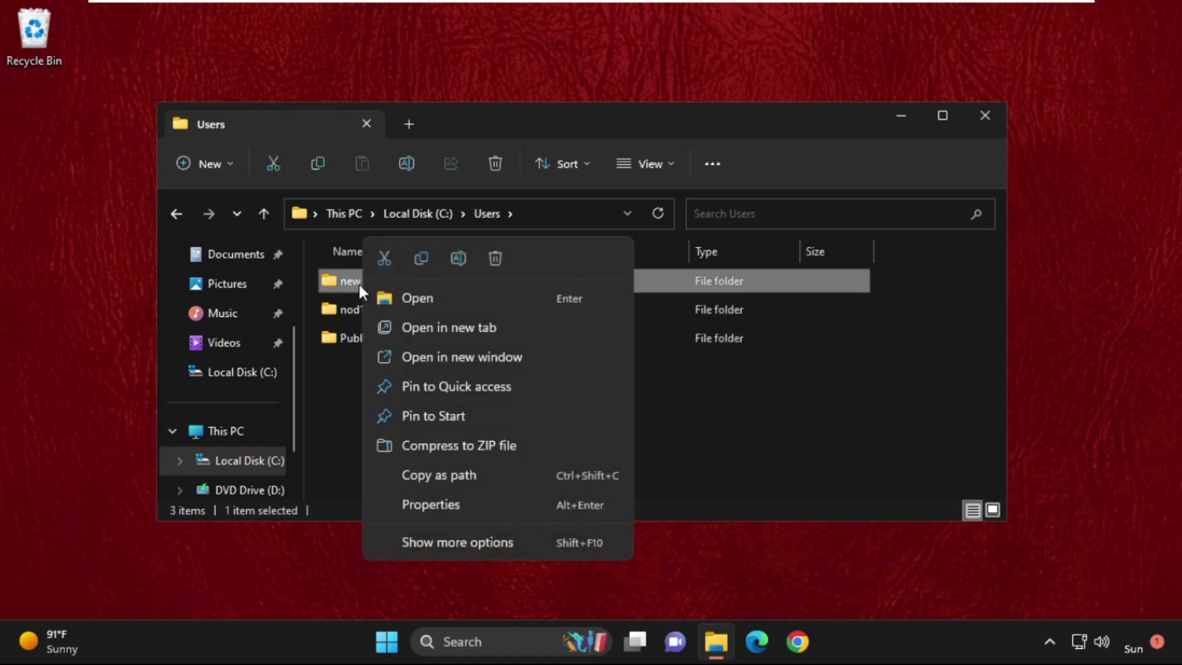
left_click(456, 497)
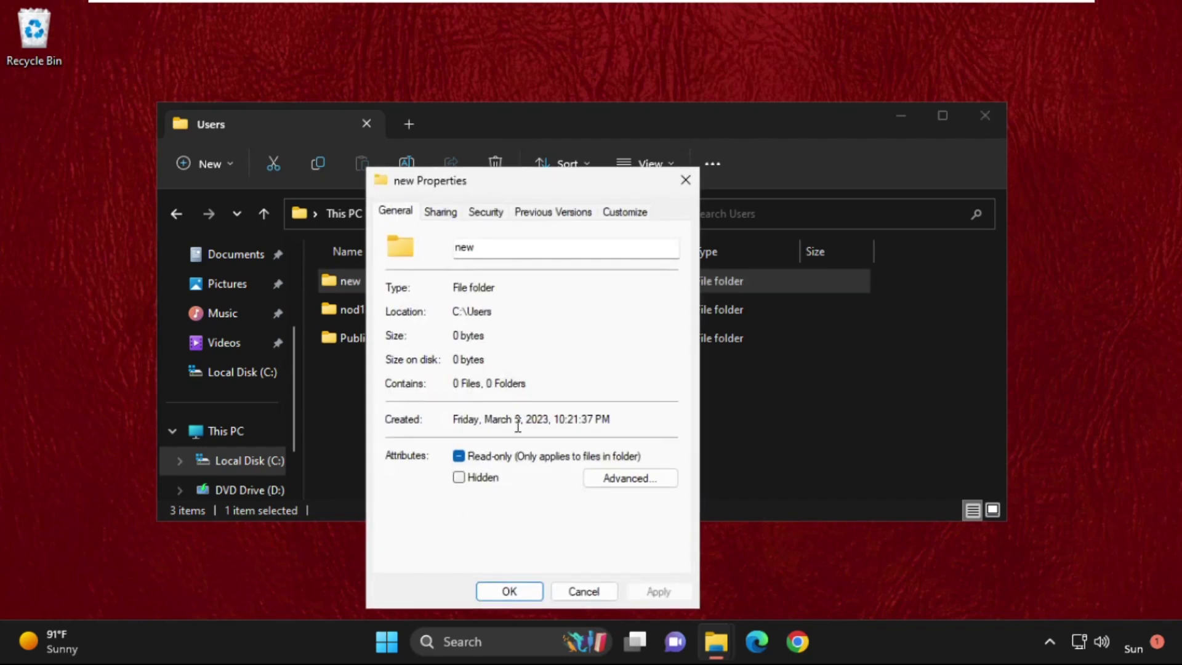
left_click(498, 212)
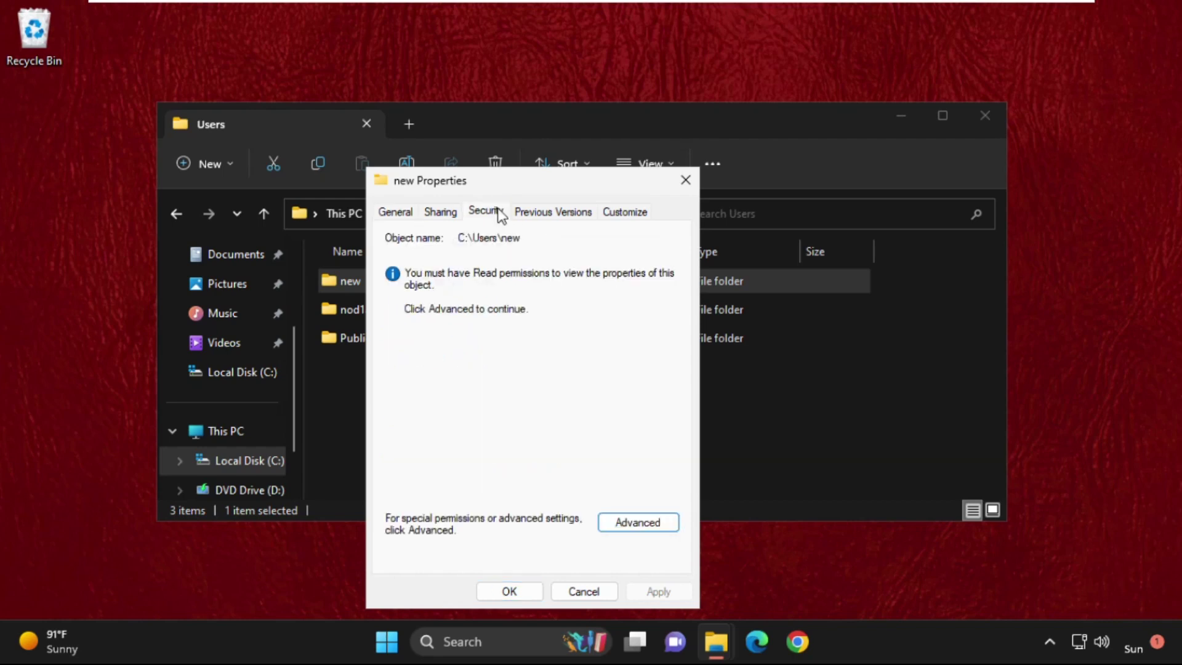
left_click(640, 522)
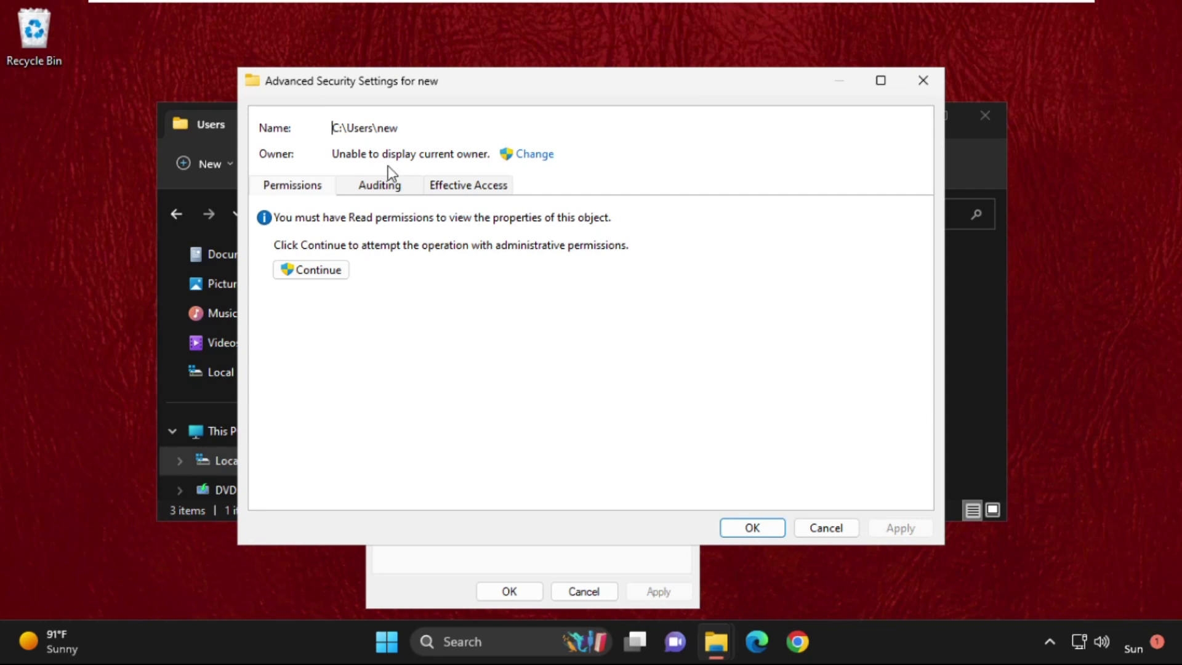
List all accounts with Find Now and enter the user's Microsoft account as the new owner
left_click(535, 154)
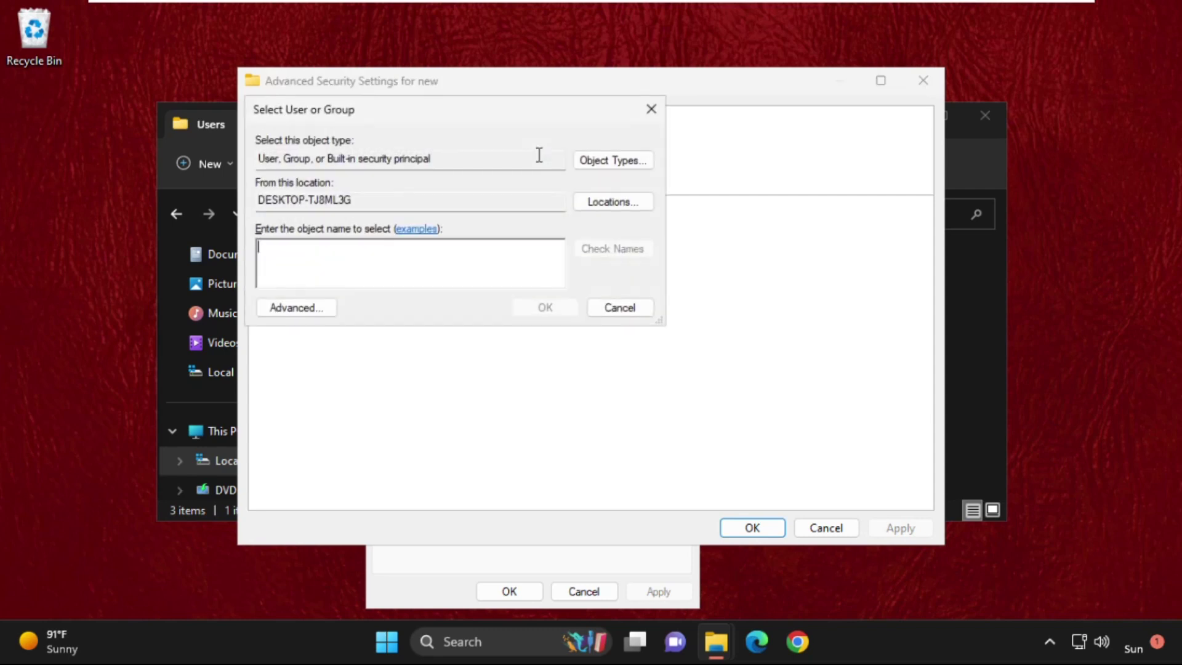
left_click(302, 312)
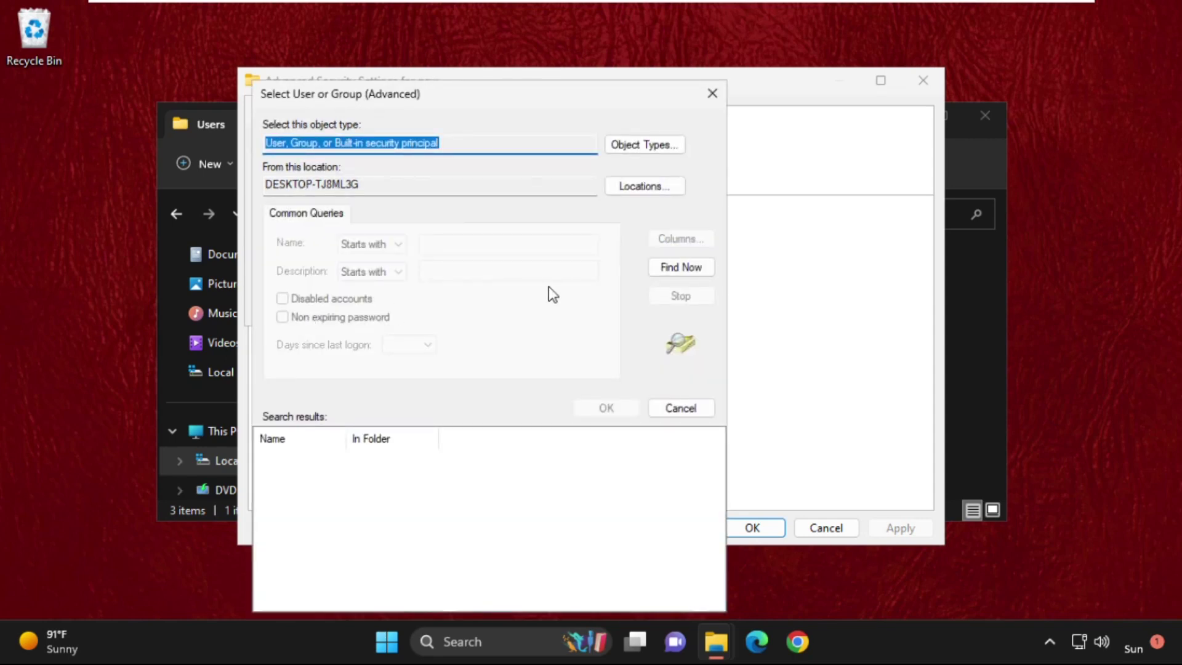
left_click(671, 268)
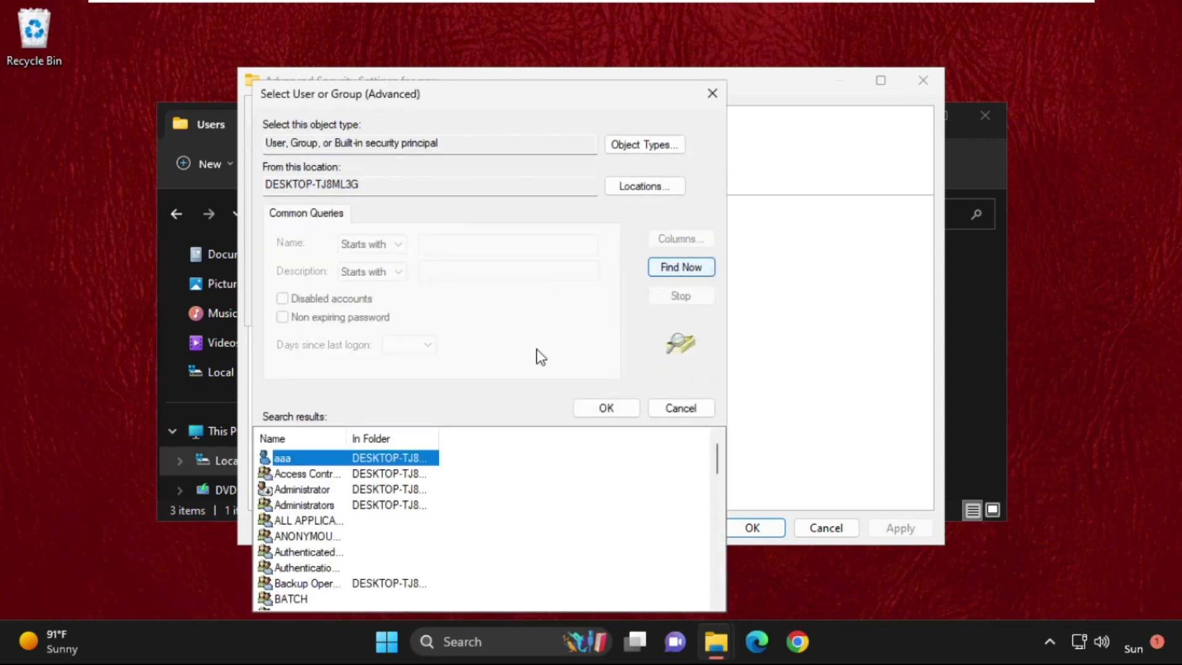
scroll(380, 521, "down", 1)
scroll(381, 521, "down", 3)
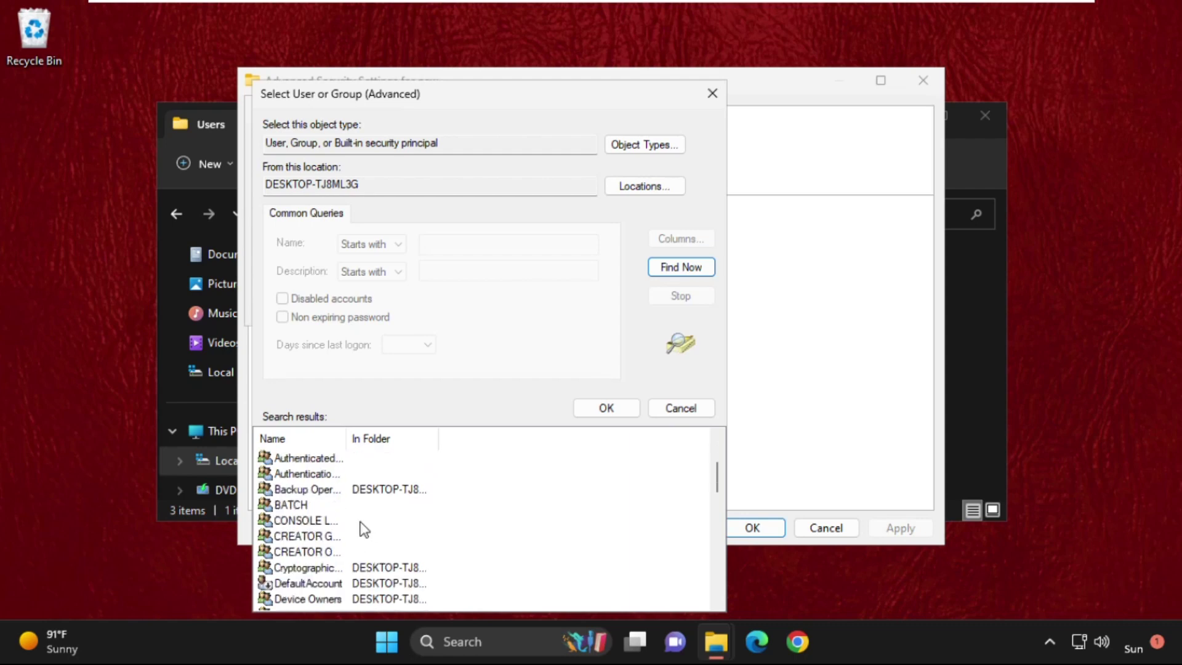
scroll(360, 522, "down", 3)
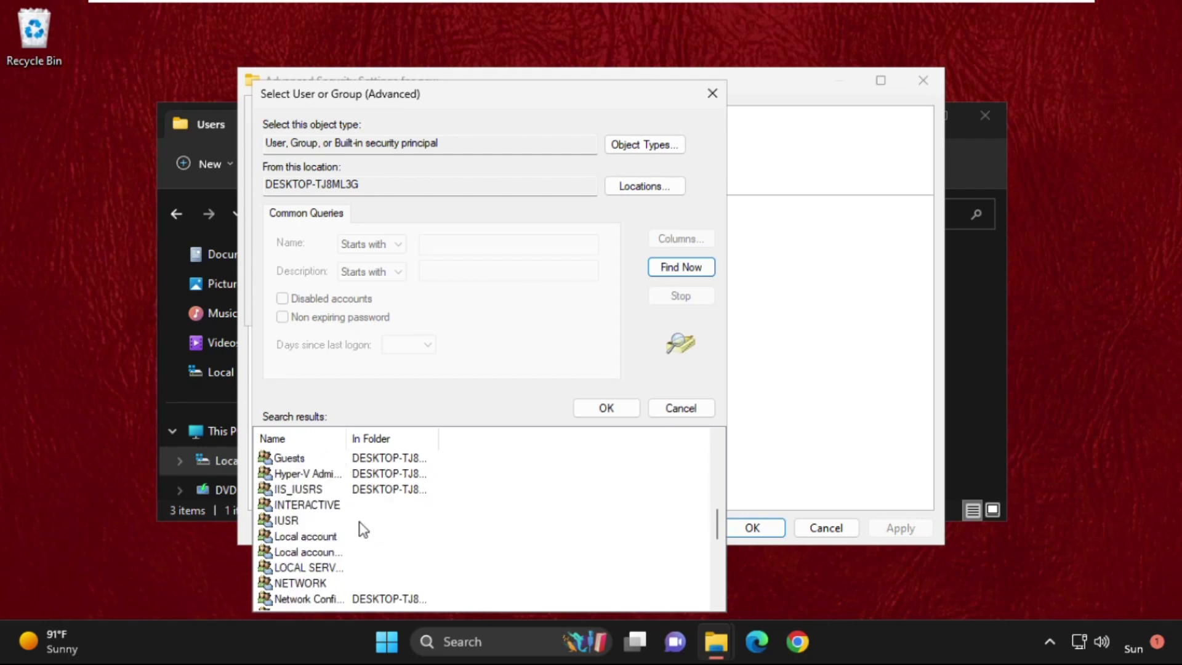
scroll(363, 530, "down", 1)
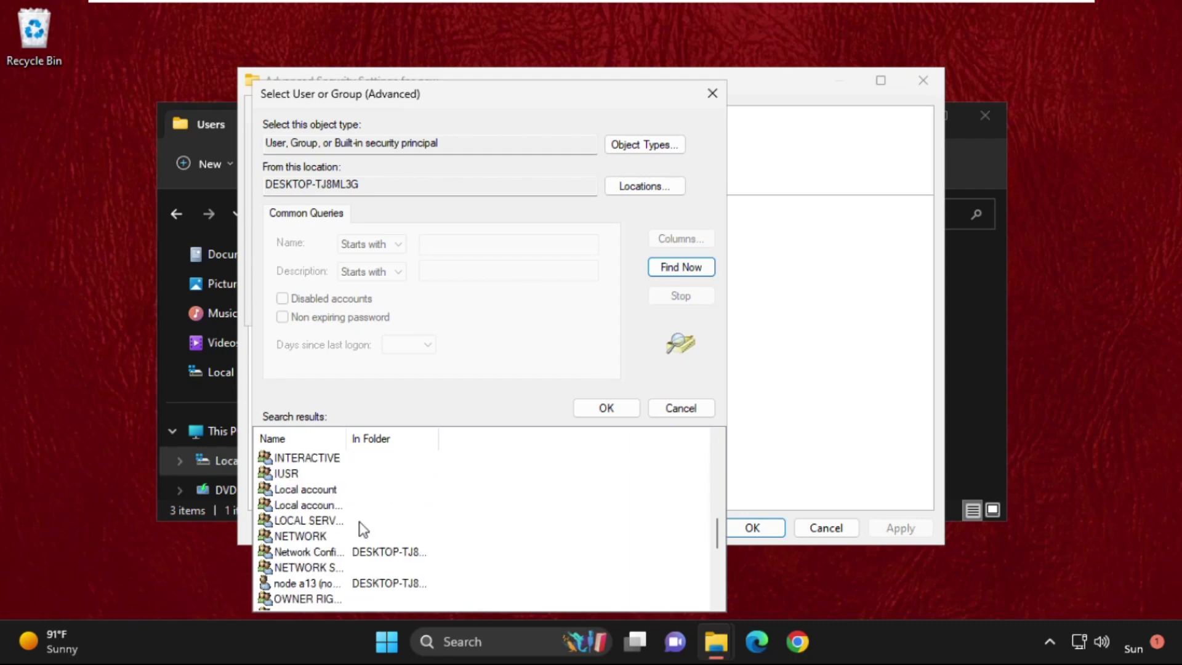
scroll(363, 530, "down", 2)
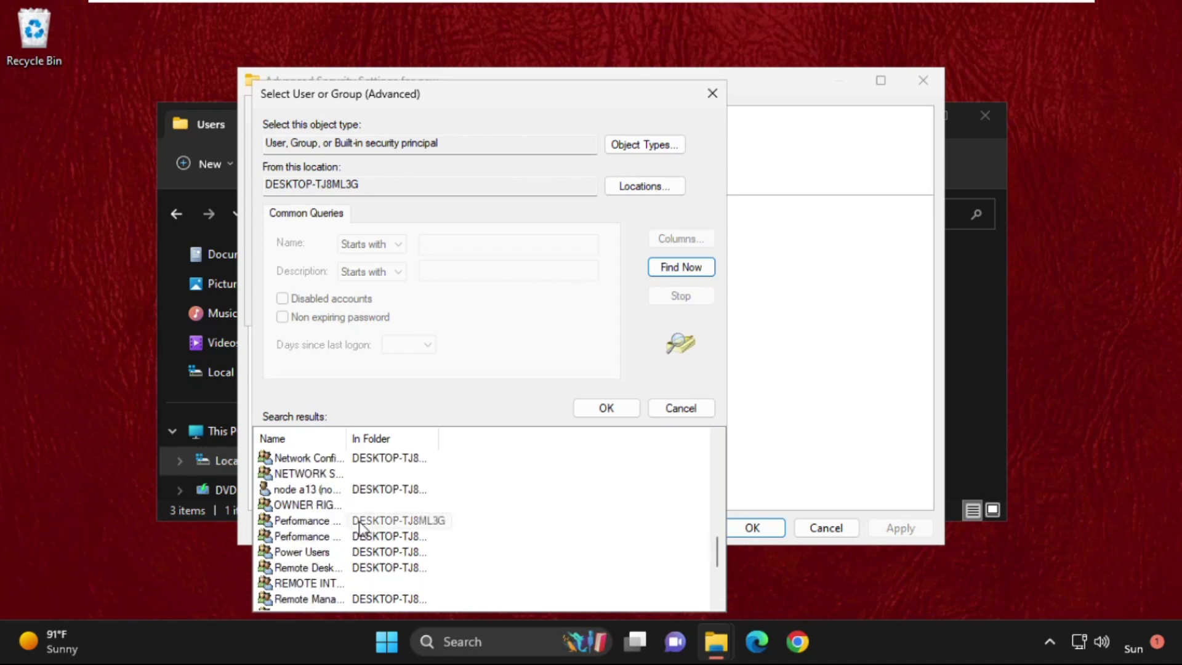
left_click(320, 490)
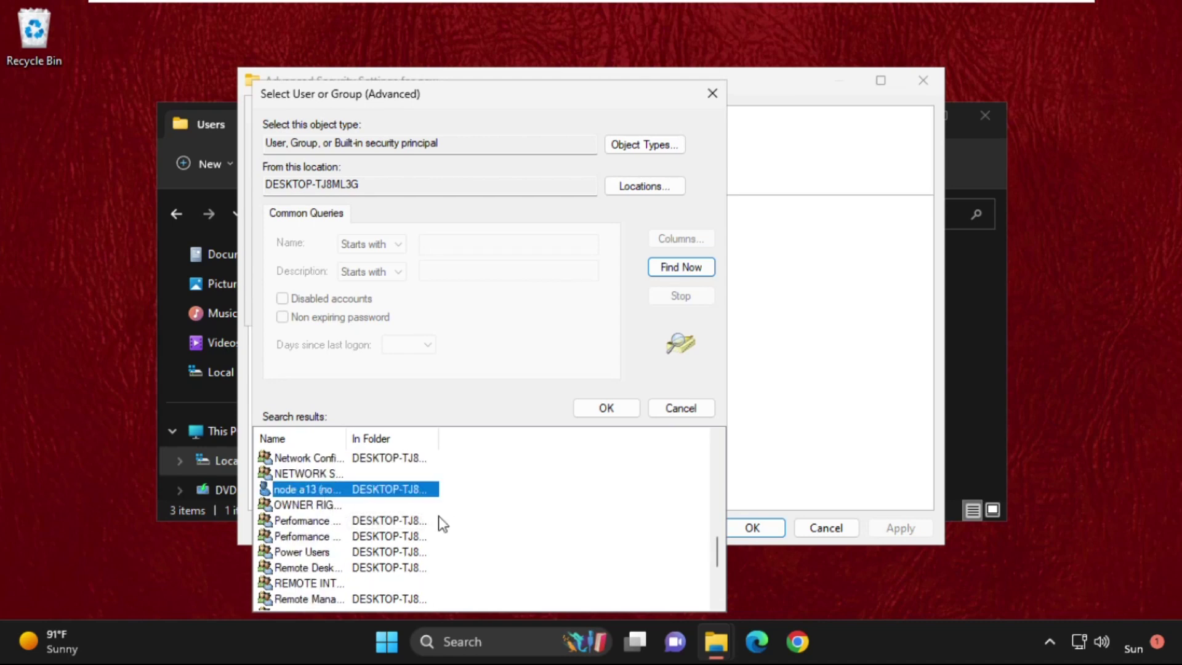
left_click(593, 408)
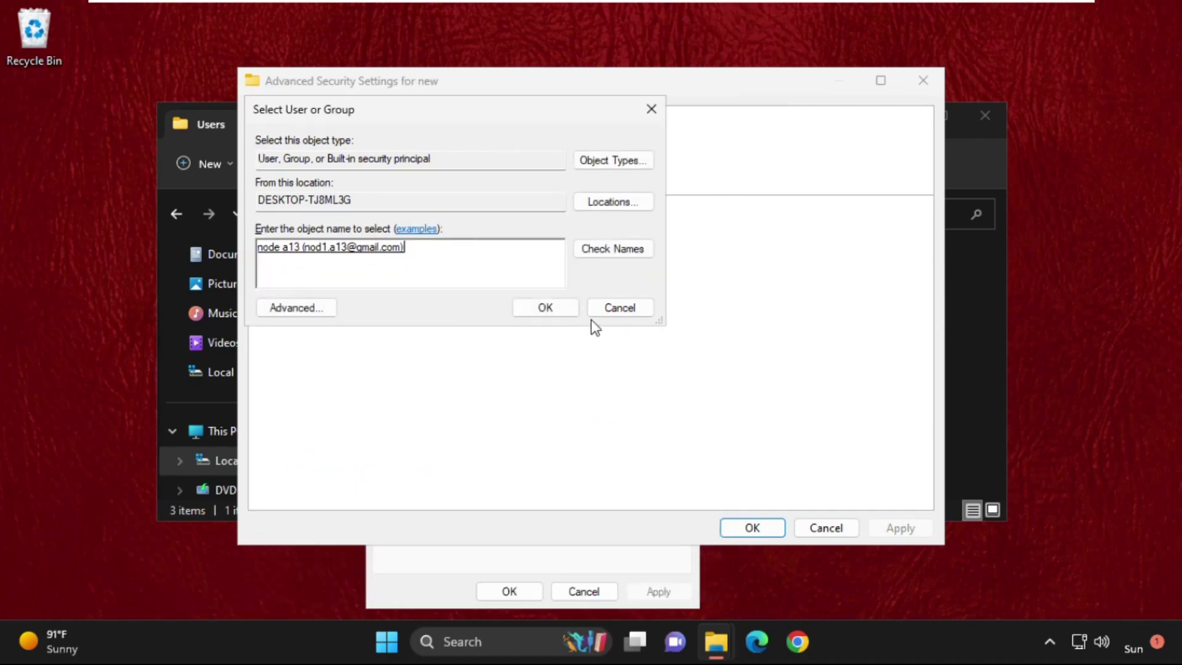
Make the account owner of the folder, its subcontainers and objects, allowing full control replacement
left_click(556, 309)
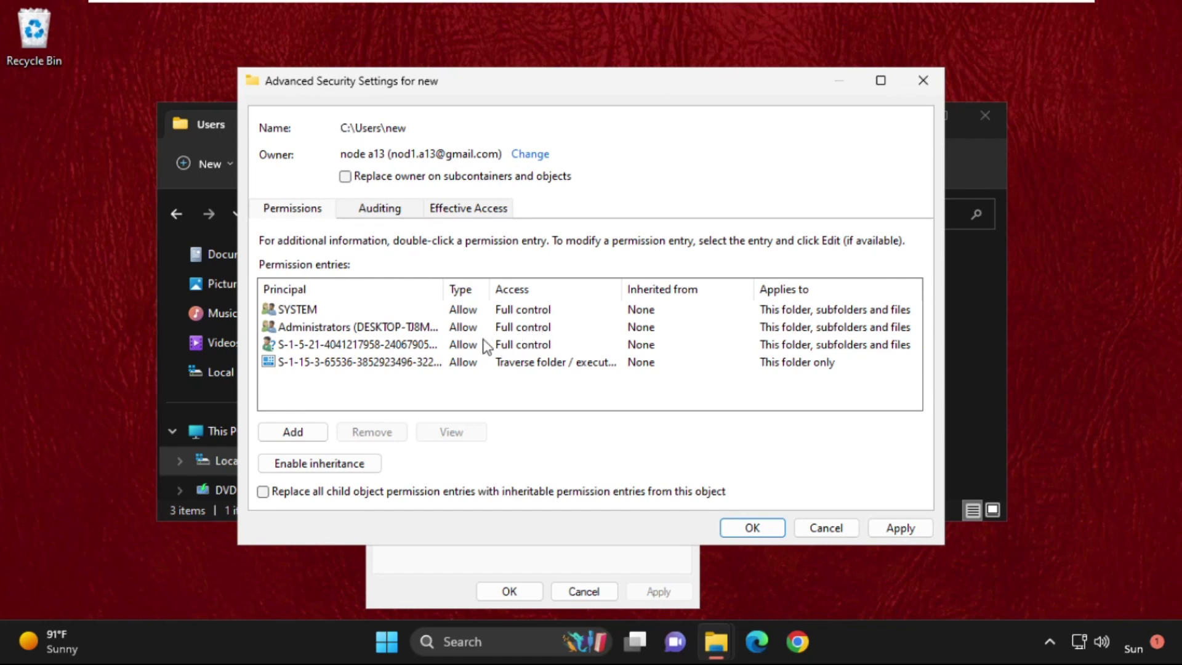
left_click(344, 177)
left_click(897, 527)
left_click(648, 402)
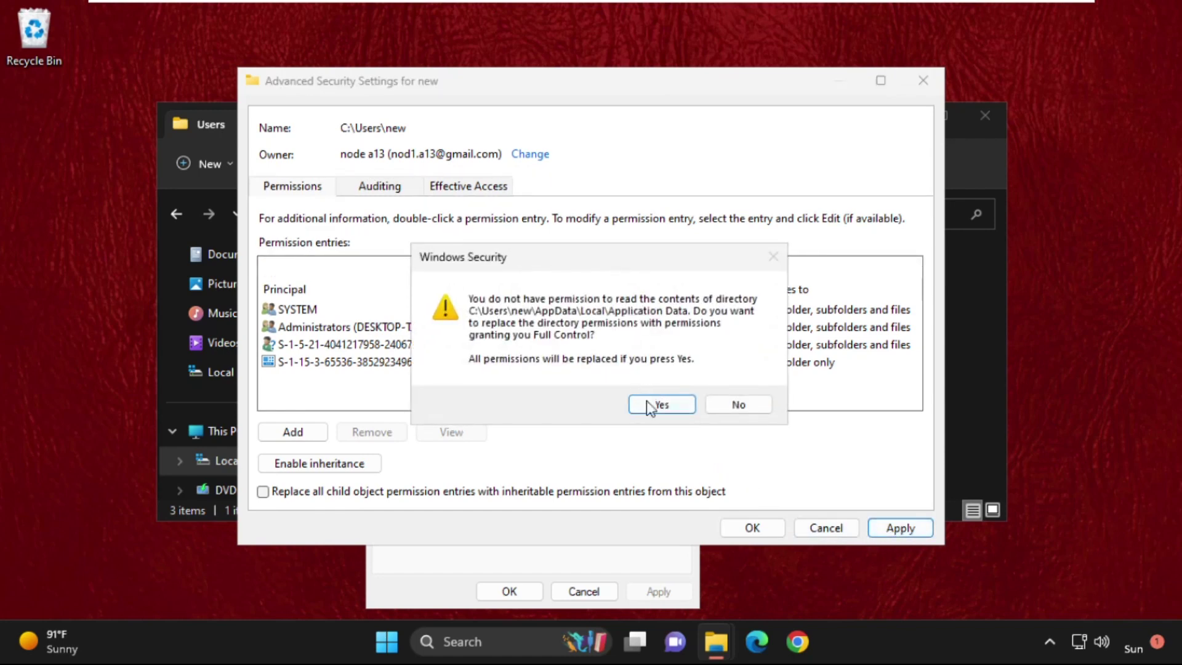
left_click(772, 527)
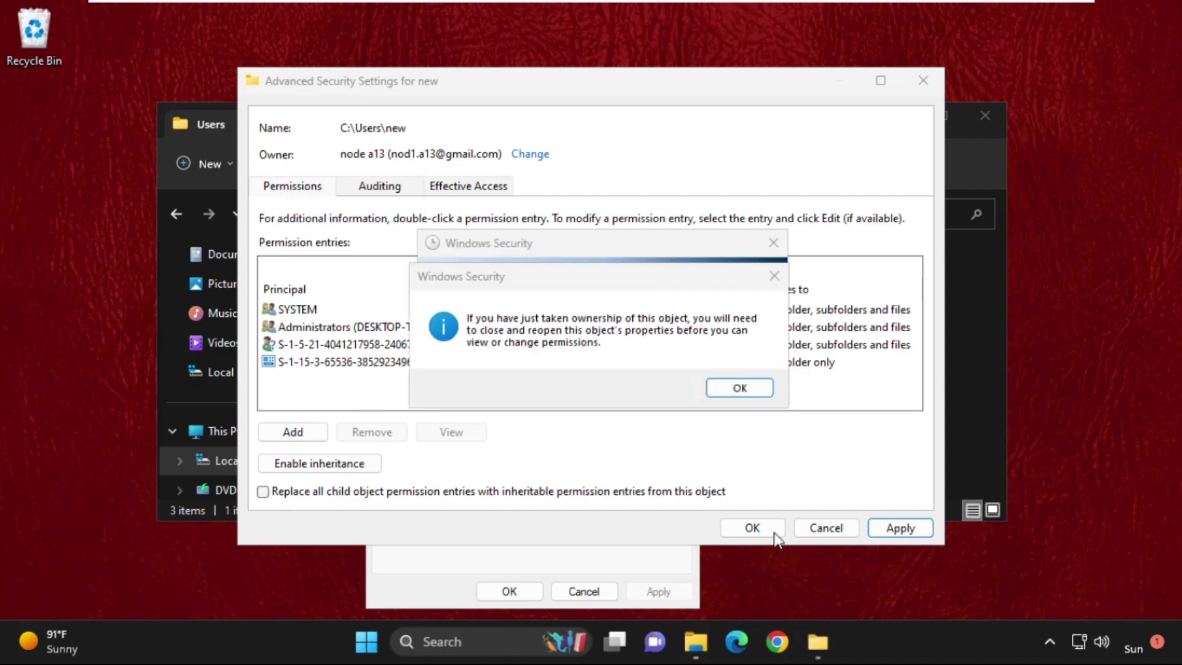
Close Advanced Security Settings, the folder's Properties, and the File Explorer window
left_click(760, 386)
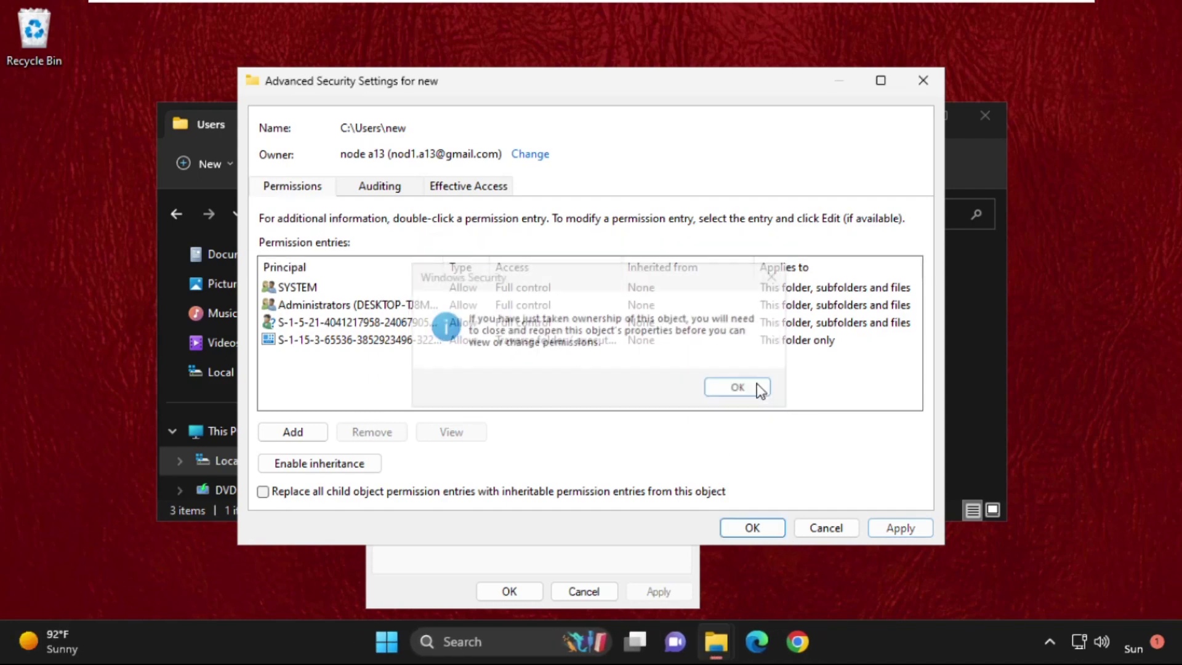
left_click(754, 528)
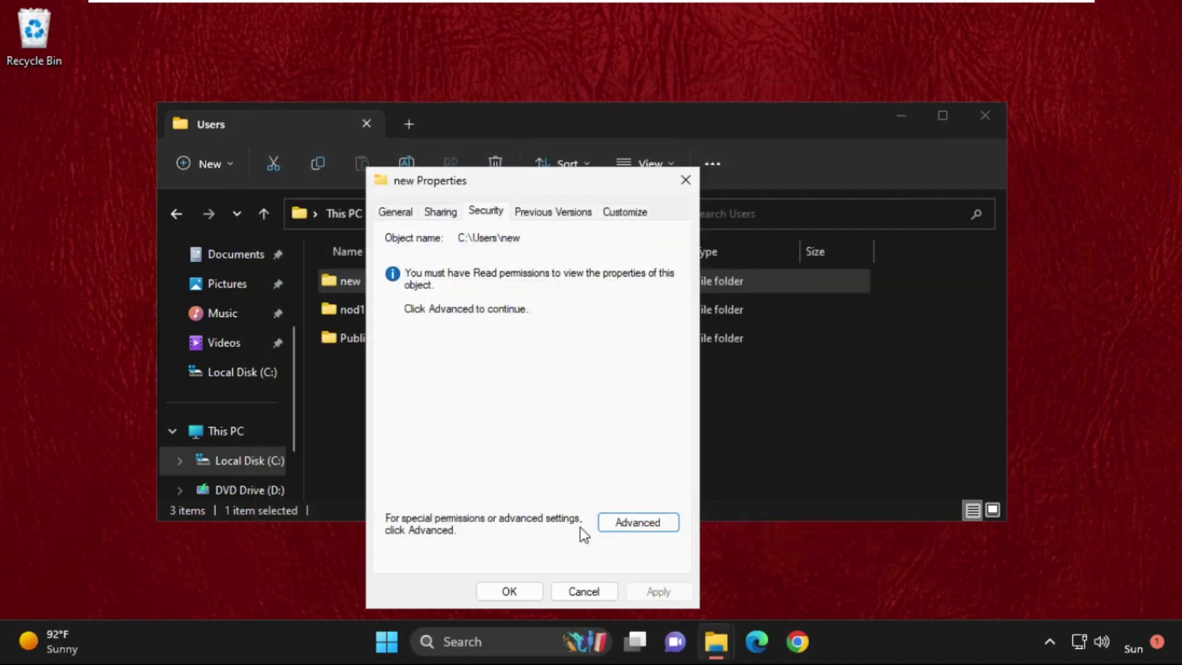
left_click(527, 592)
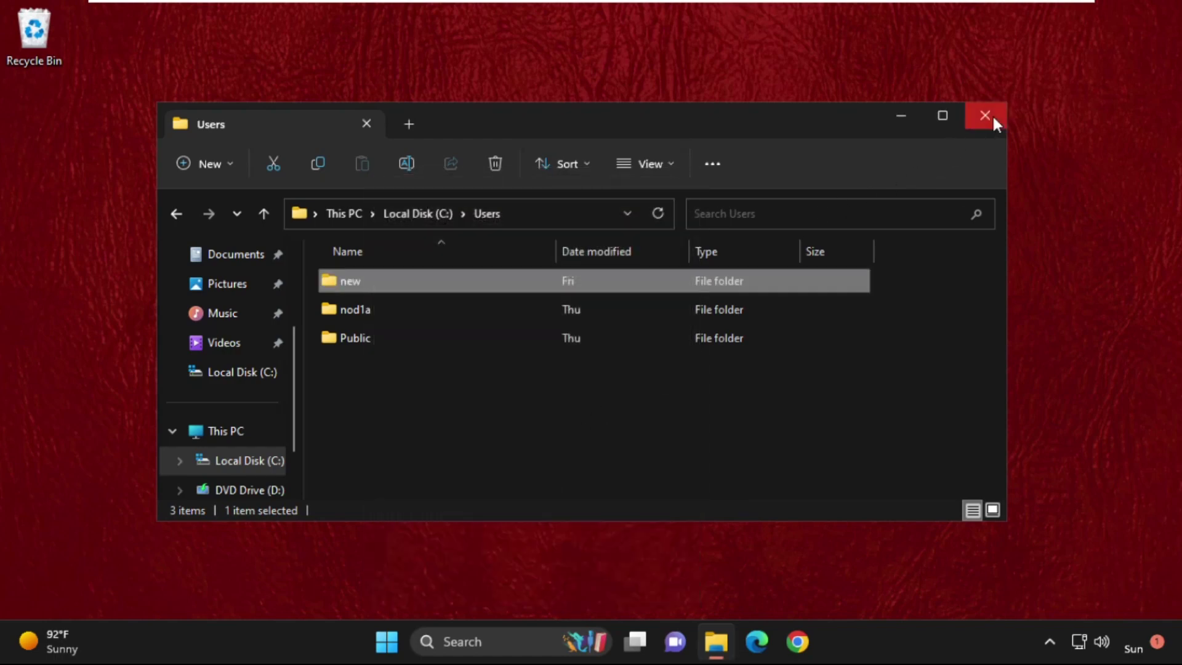
left_click(994, 122)
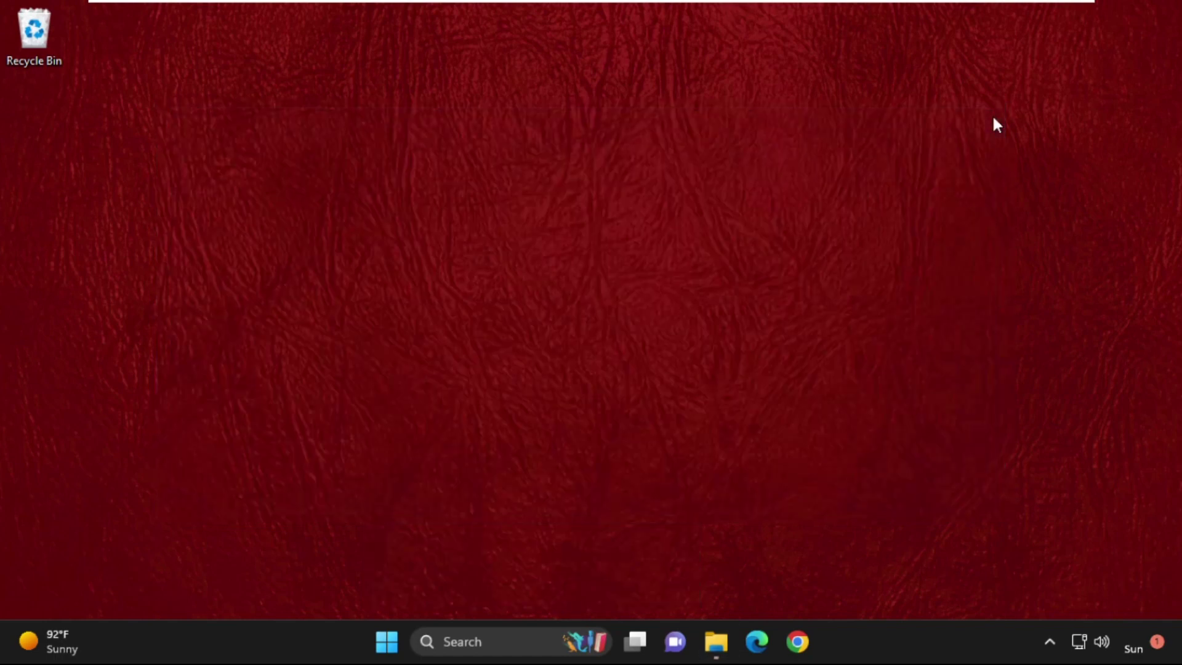
Search for cmd and run Command Prompt as administrator, approving the UAC prompt
left_click(463, 629)
type("cmd")
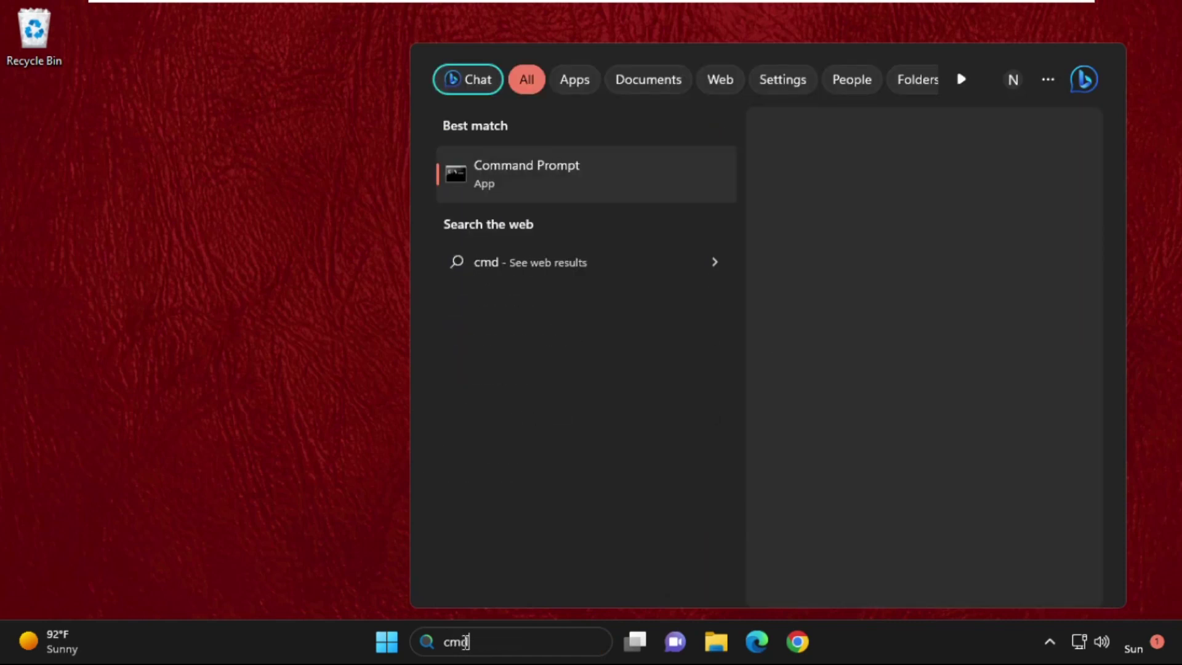
right_click(489, 164)
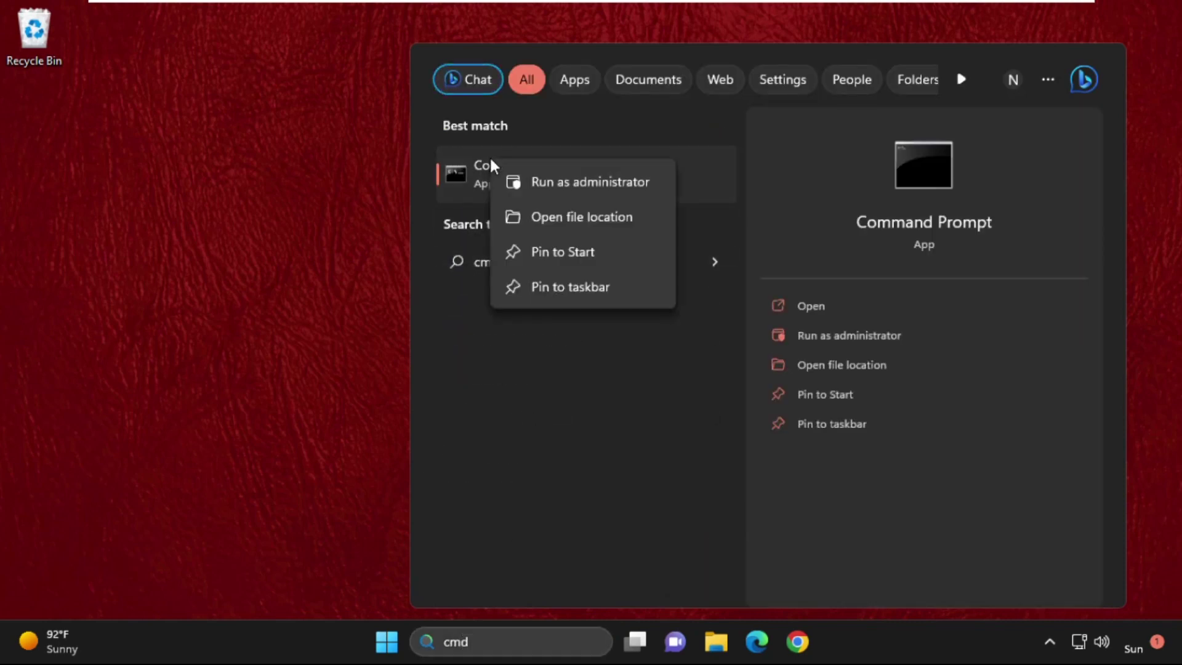
left_click(517, 196)
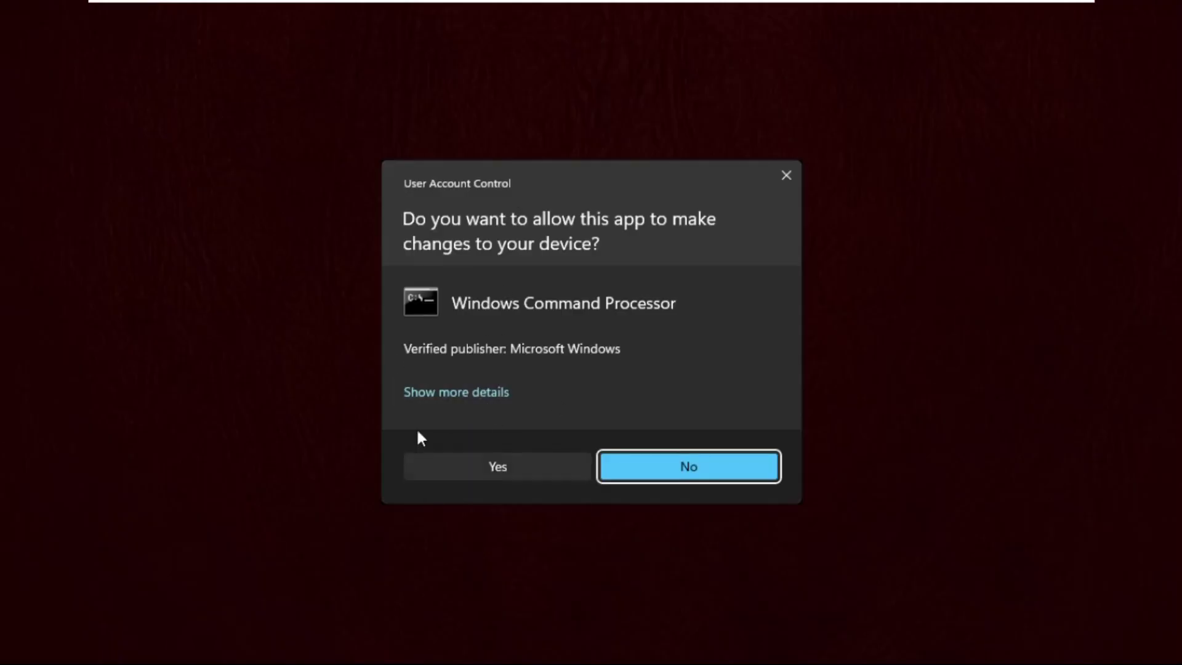
left_click(567, 474)
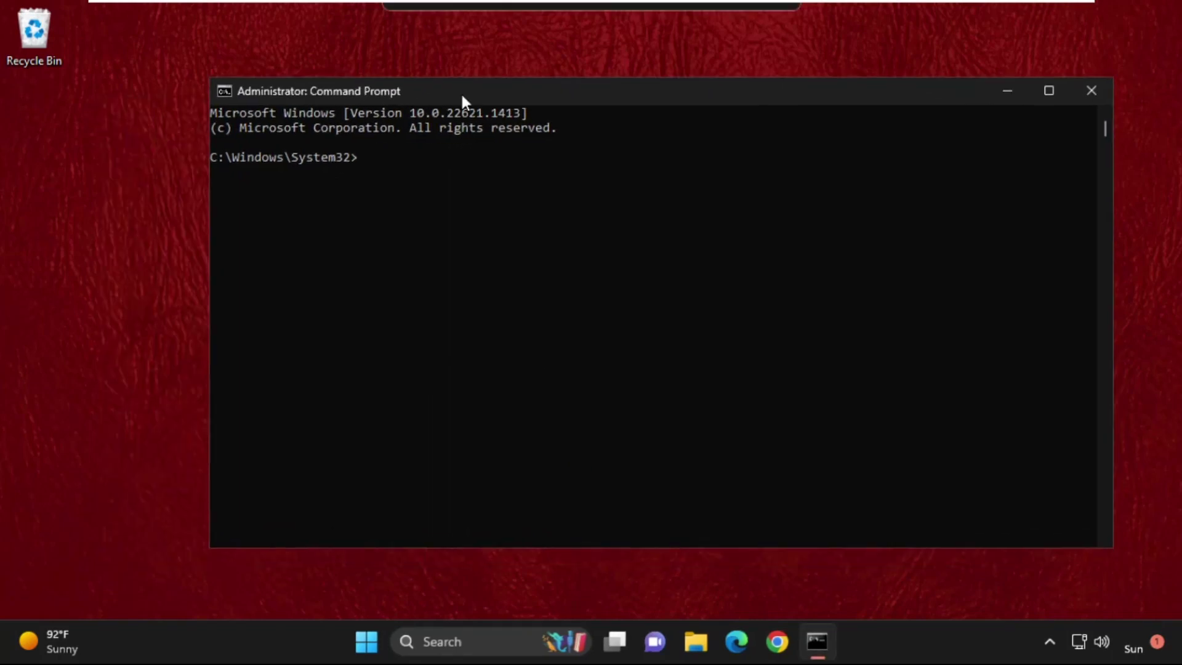
Run 'net user' to list the computer's six user accounts
left_click_drag(462, 95, 469, 93)
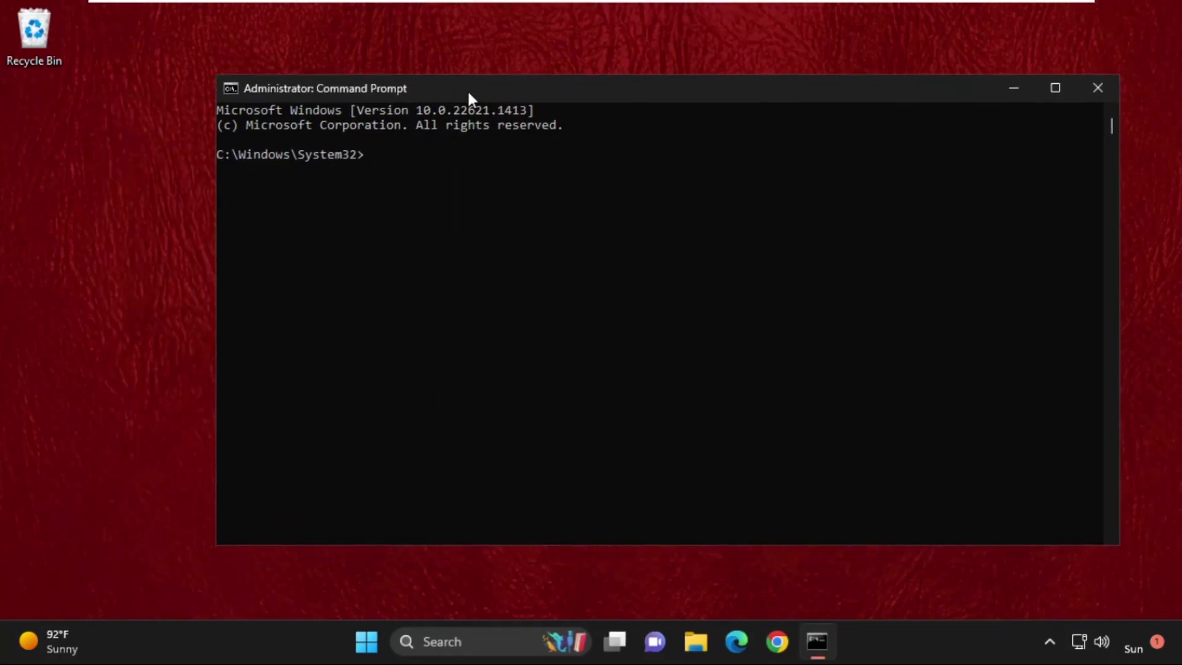
type("net user")
key("Return")
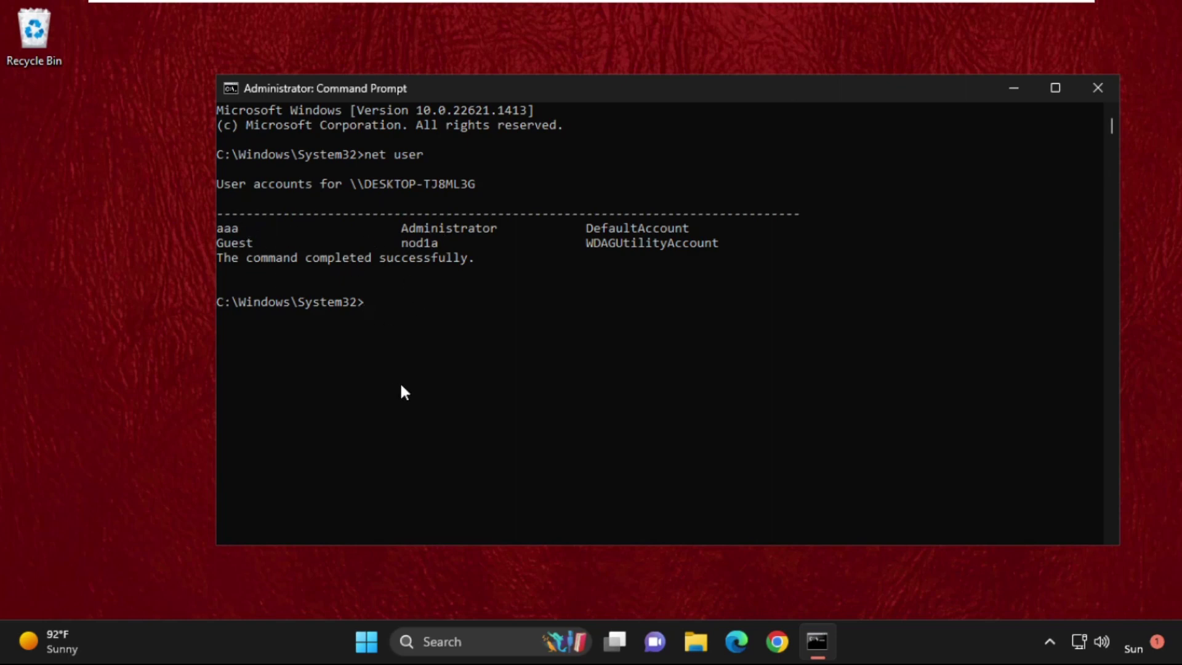
Run 'net user aaa' to view that account's details, then begin another net user command
type("net user aaa")
key("Return")
scroll(386, 363, "up", 1)
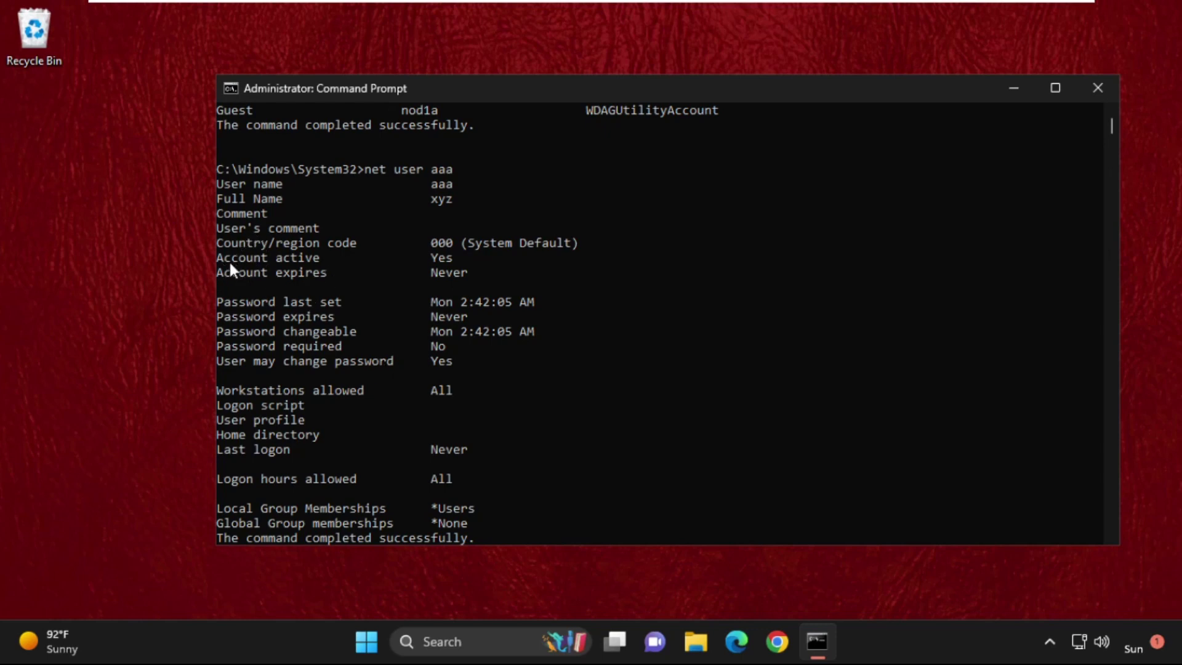
double_click(443, 259)
scroll(467, 302, "down", 4)
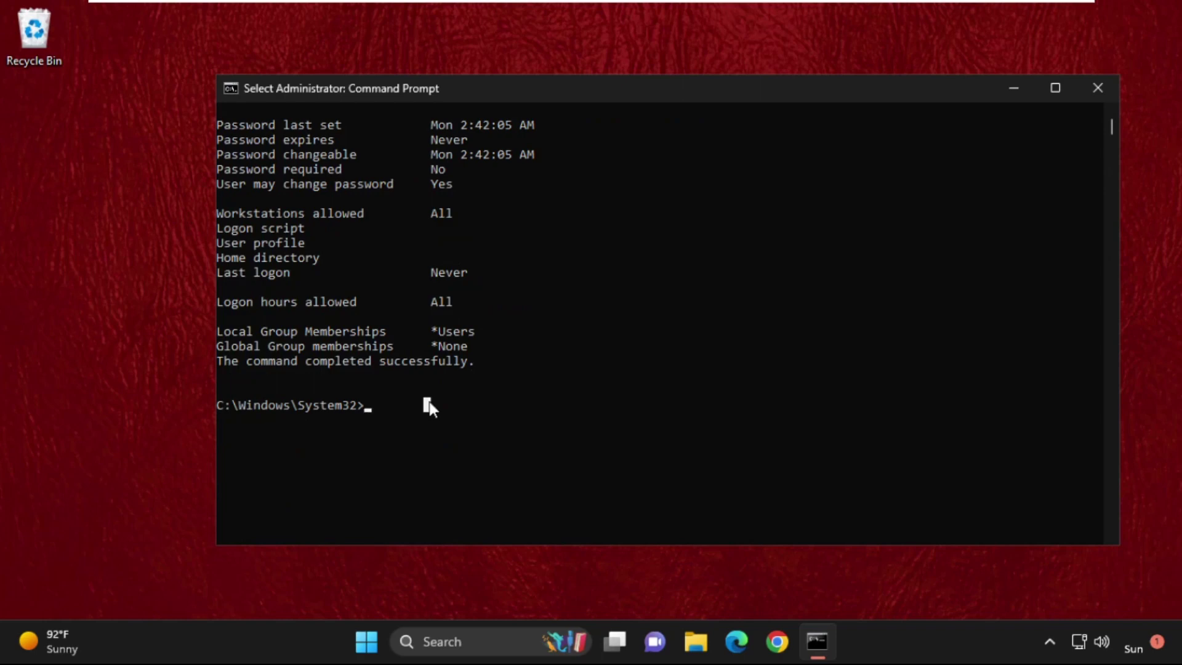
type("n")
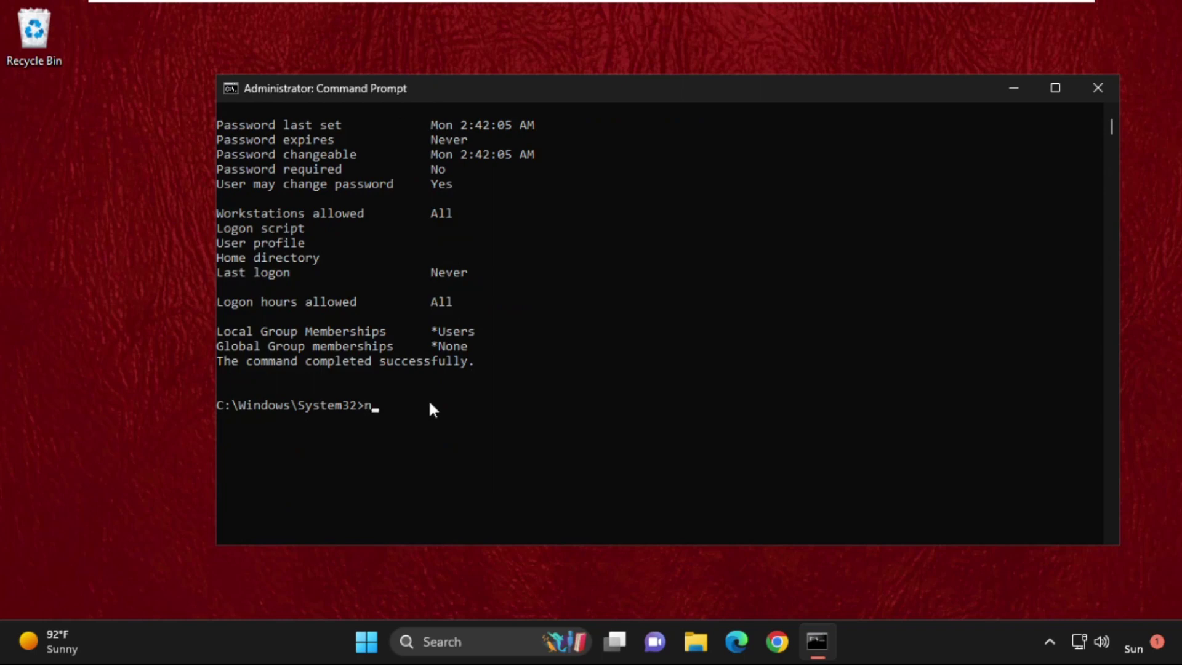
type("e")
key("BackSpace")
type("et user aaa /active:no")
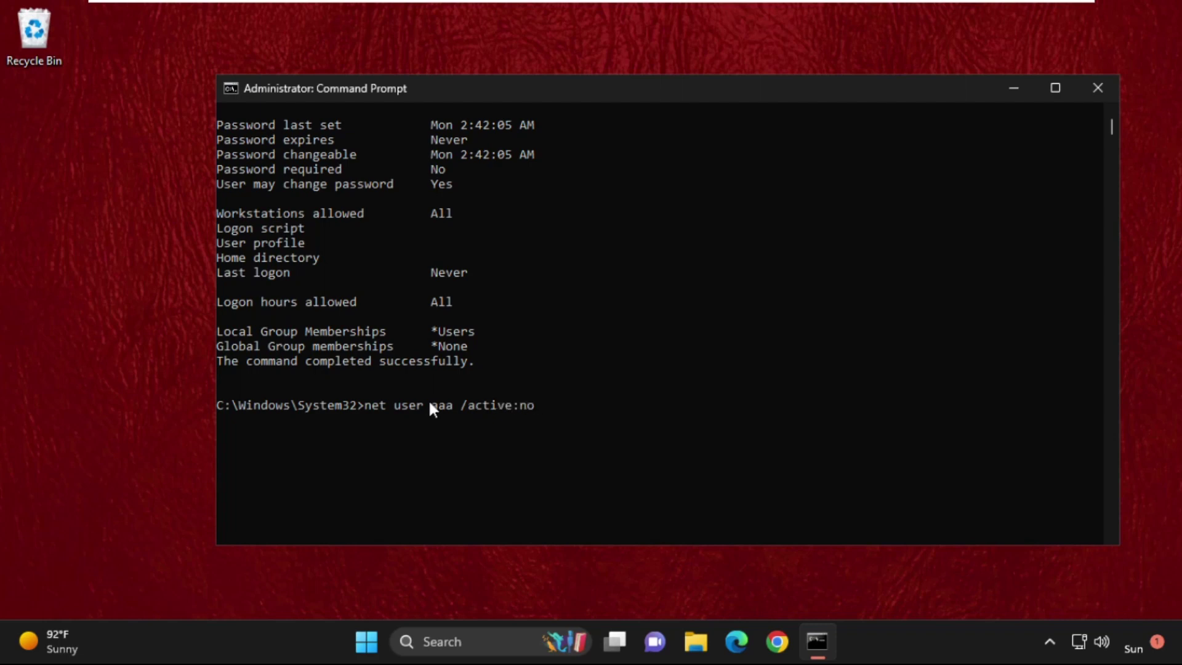
Deactivate account aaa with 'net user aaa /active:no', then run 'net user aaa' to show its details
key("Return")
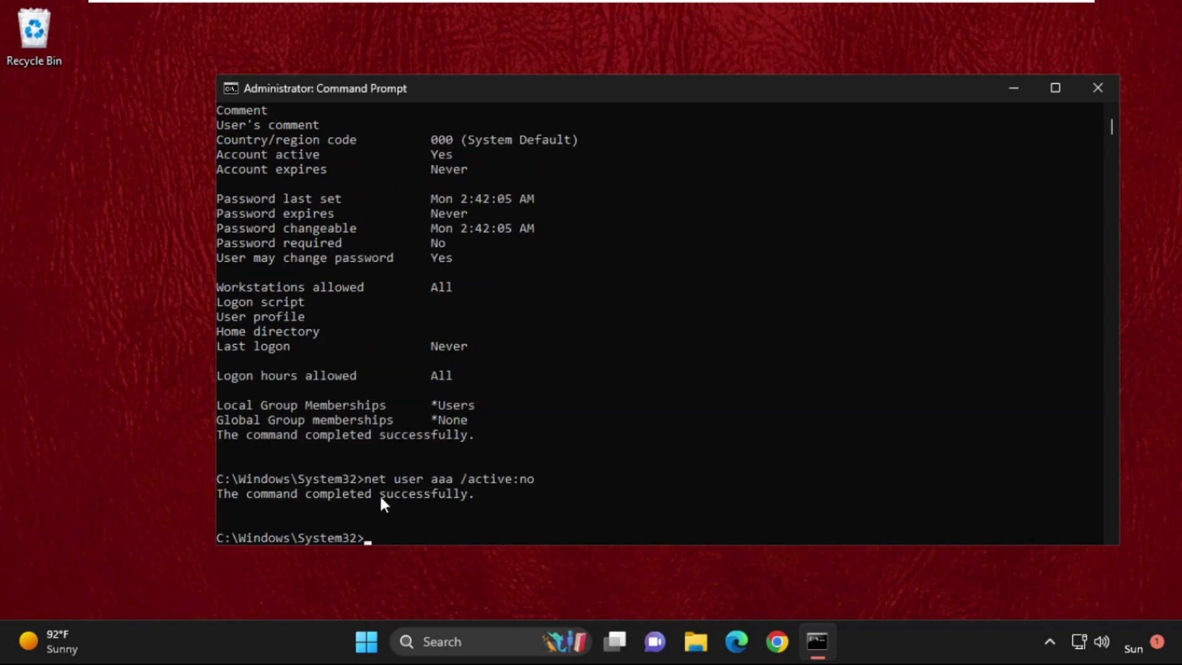
type("net user aaa")
key("Return")
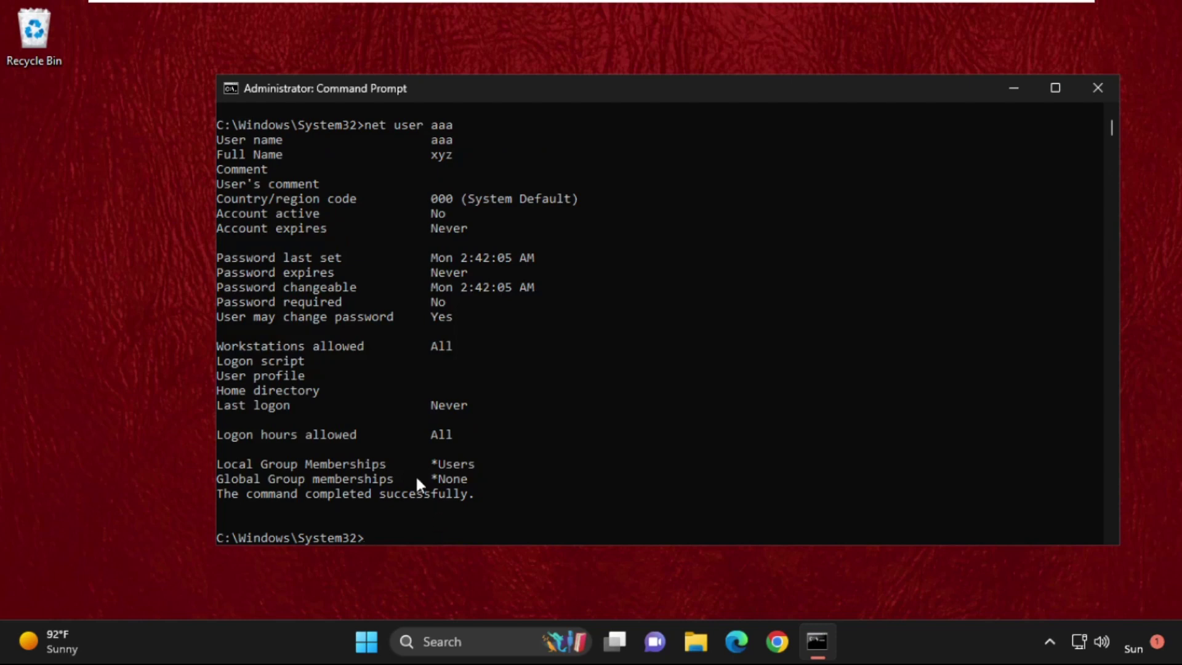
Highlight the 'Account active No' line for aaa, then start a new 'net user a' command
scroll(364, 417, "up", 1)
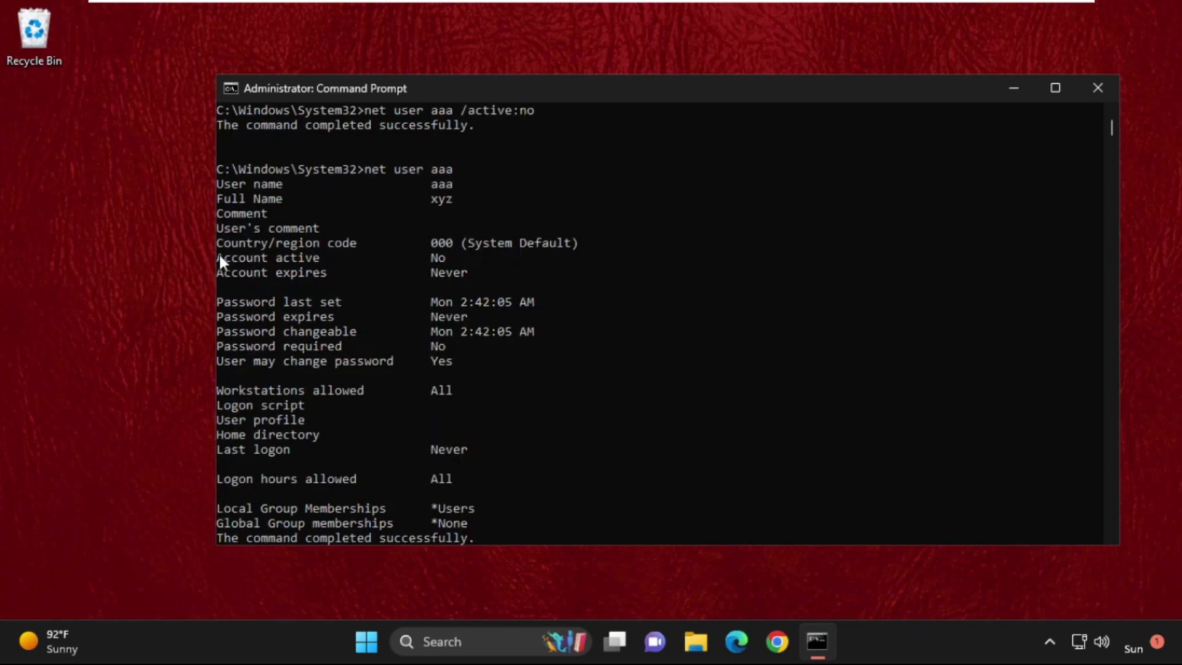
left_click_drag(219, 256, 450, 258)
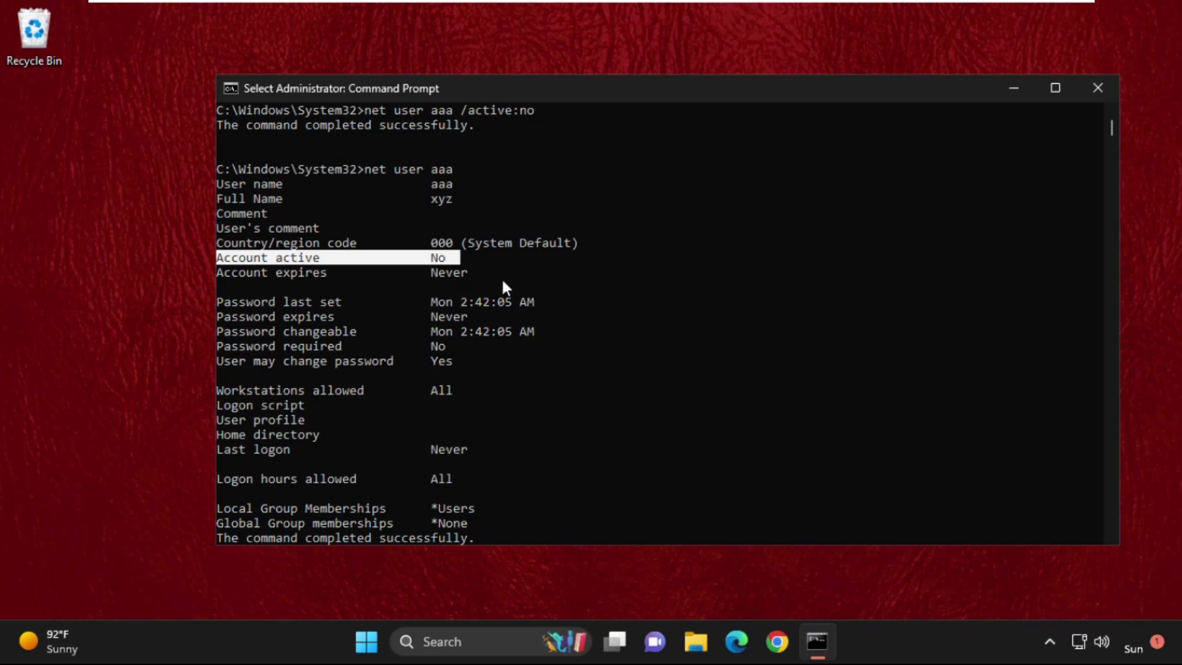
scroll(501, 289, "down", 4)
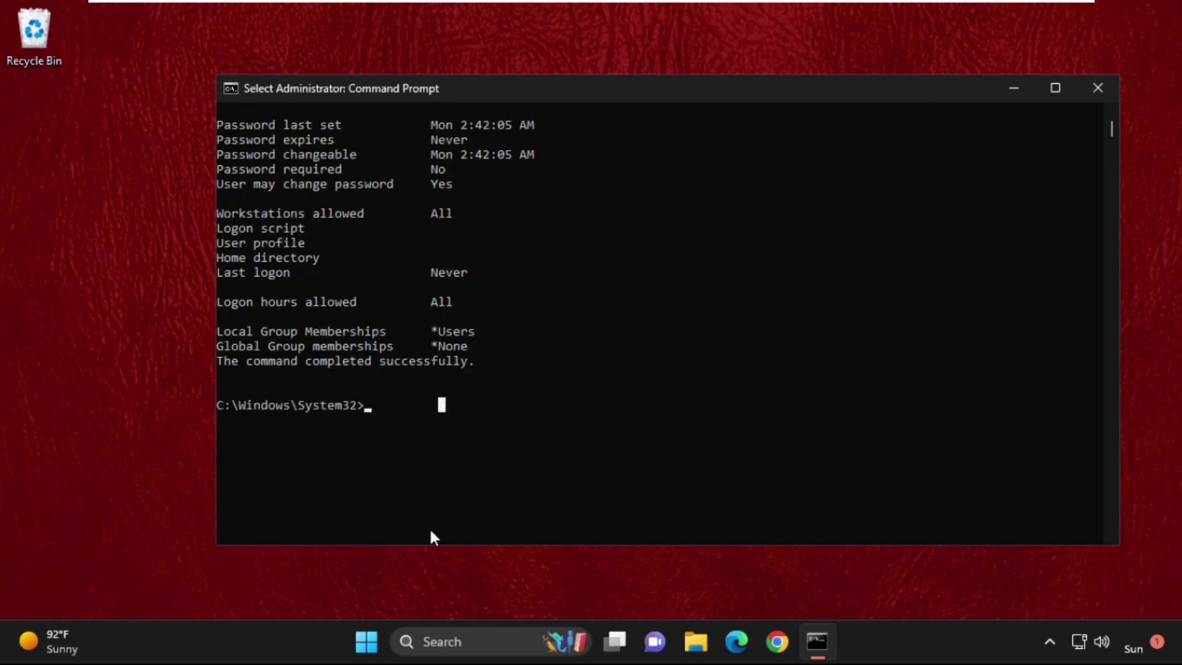
type("net user aaa /act")
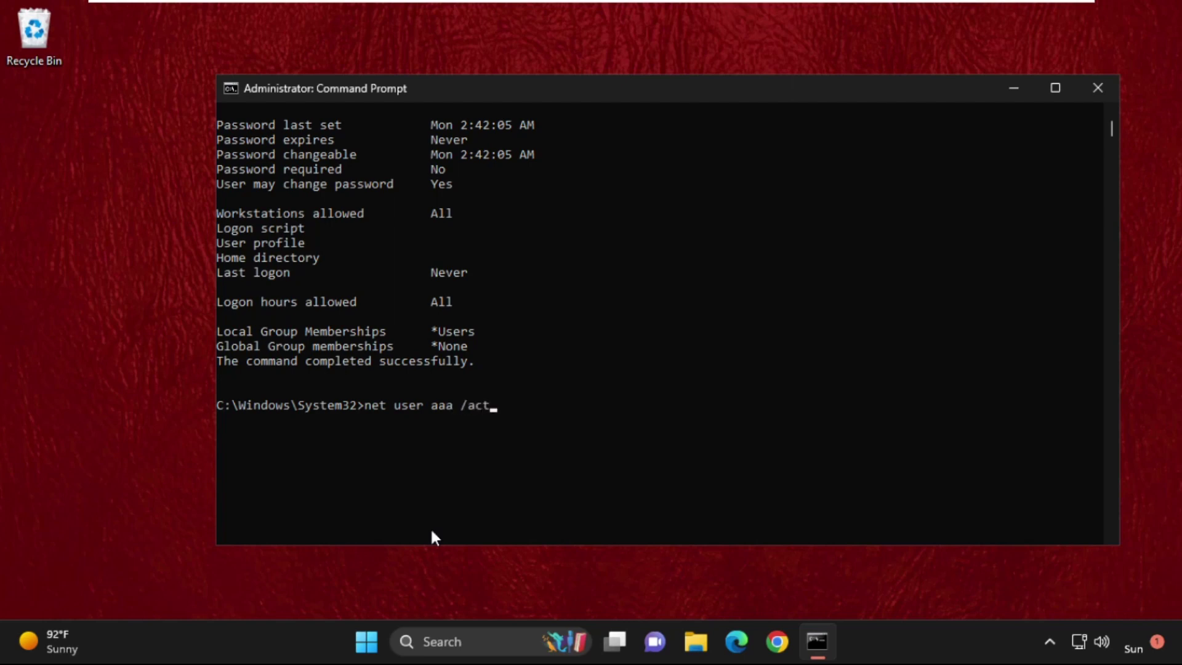
Run 'net user aaa /active:yes' to activate account aaa and highlight the Account active line
type("ive:yes")
key("Return")
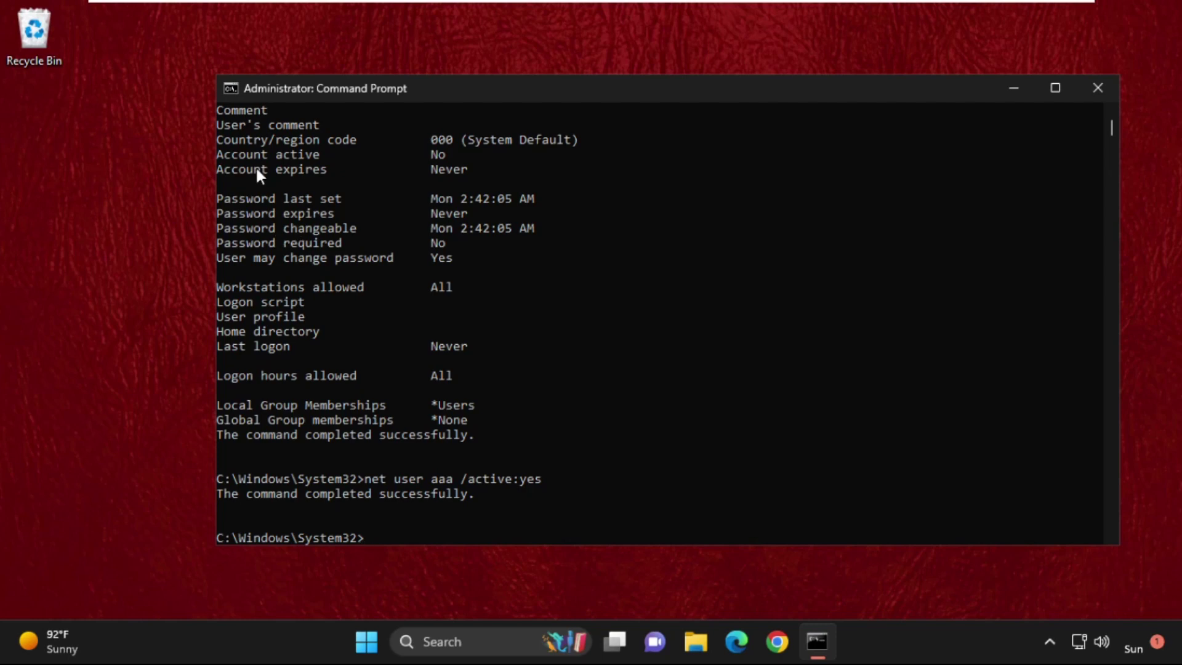
left_click_drag(226, 153, 353, 145)
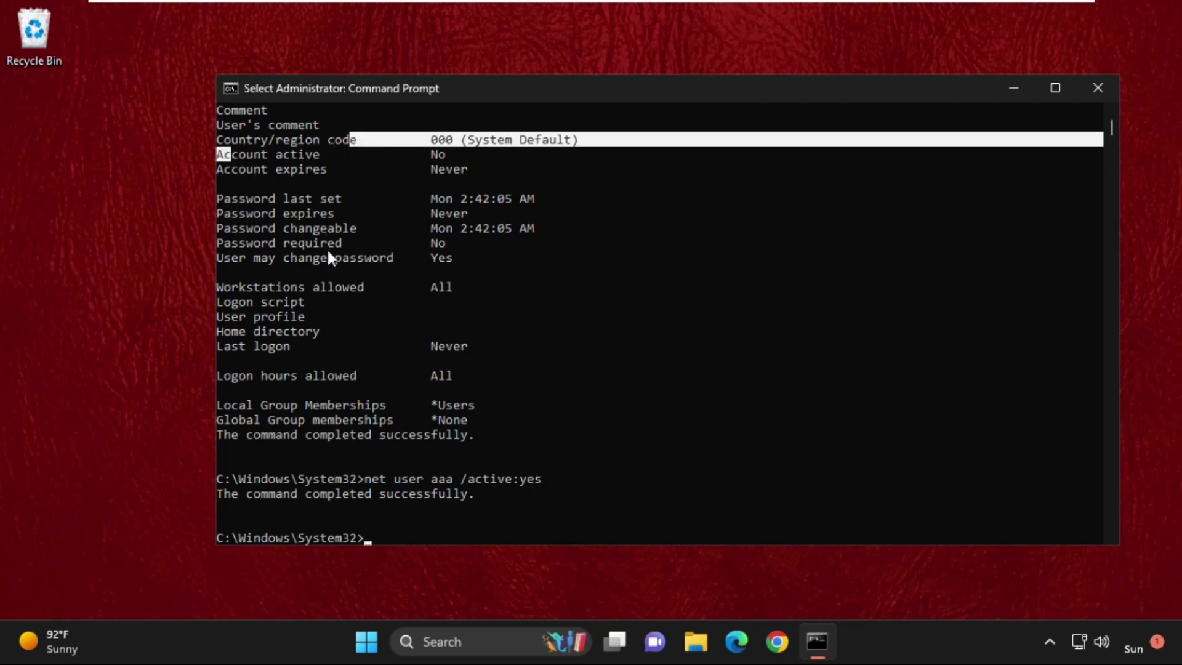
left_click(382, 389)
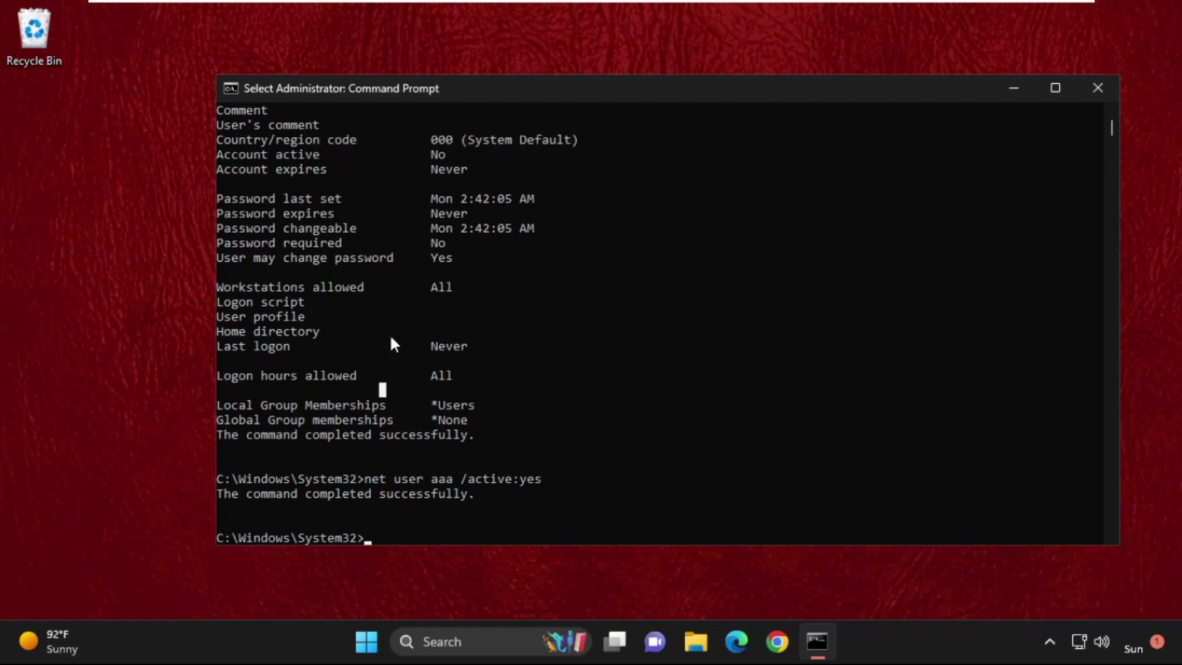
Highlight the command-completed-successfully message, then start typing the 'net user aaa' query
scroll(394, 345, "down", 1)
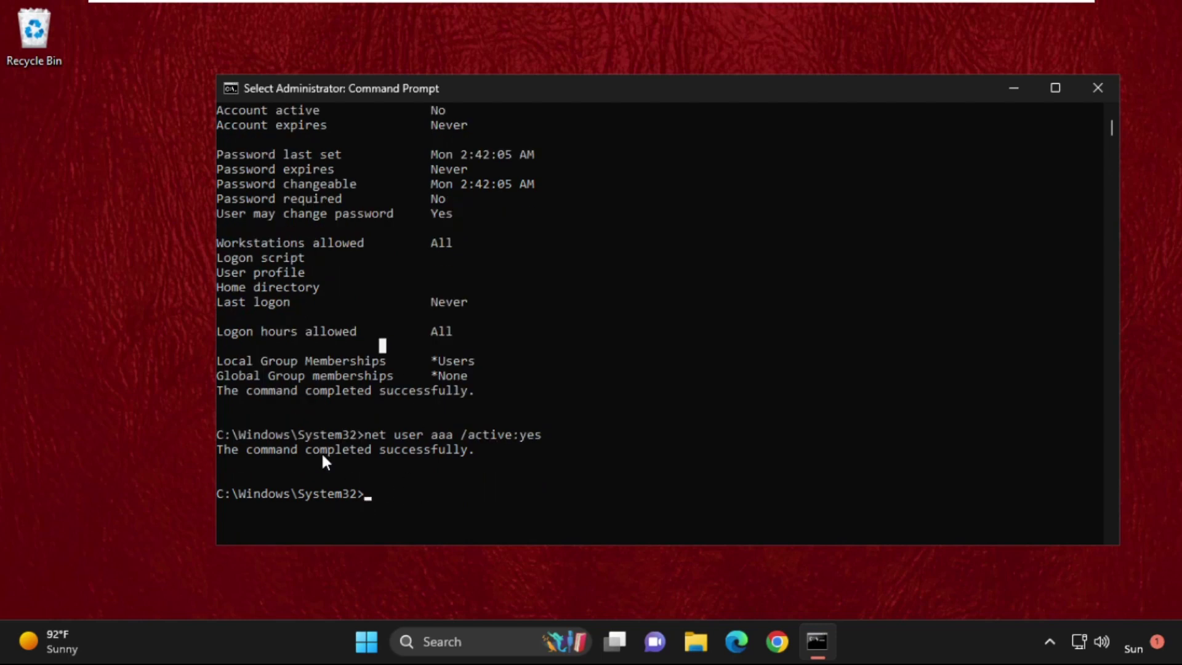
left_click_drag(281, 456, 458, 459)
left_click(466, 463)
type("net u")
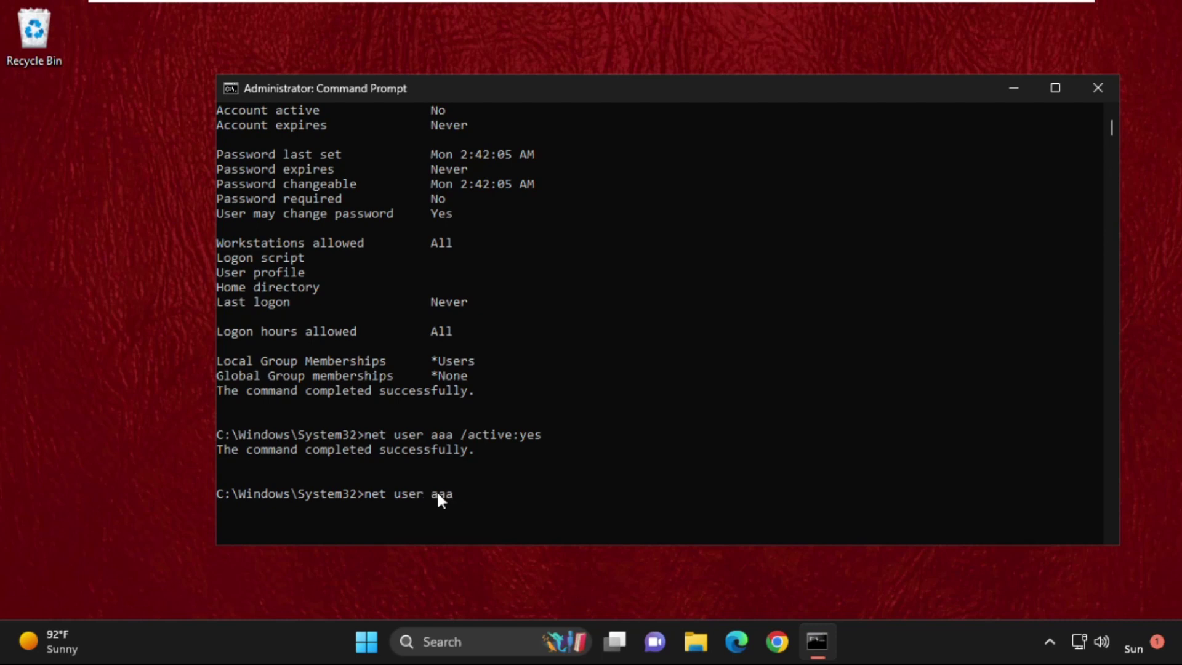
type("ser aaa")
Run 'net user aaa' and highlight the line confirming Account active Yes
key("Return")
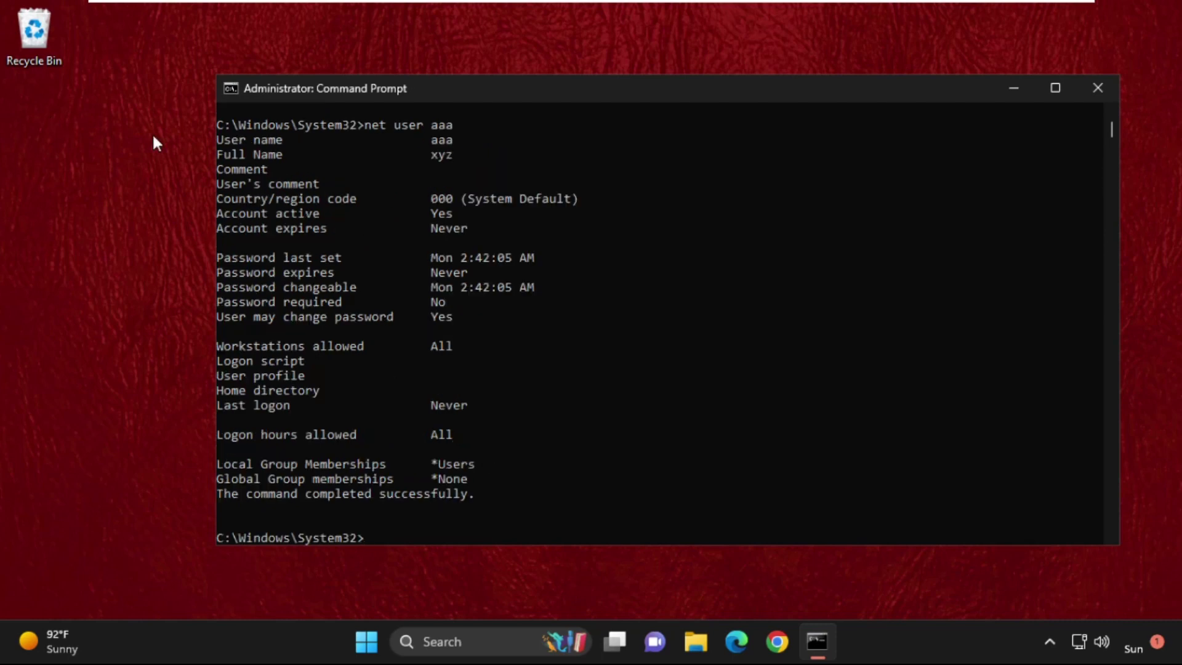
left_click_drag(224, 214, 469, 217)
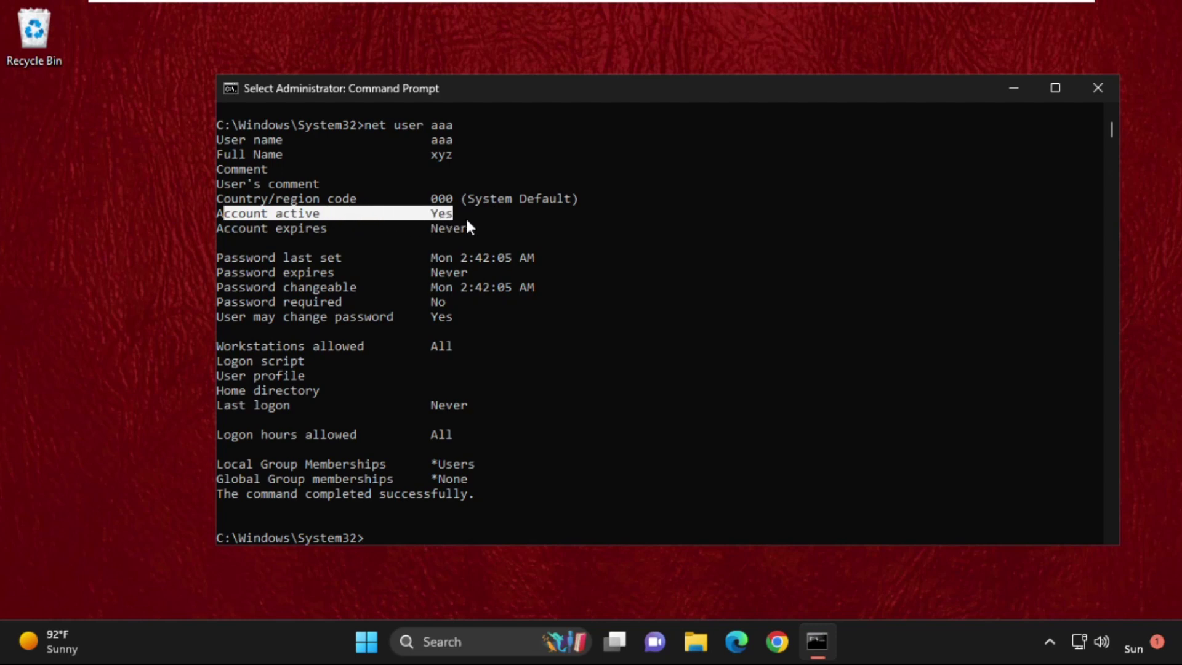
left_click(413, 301)
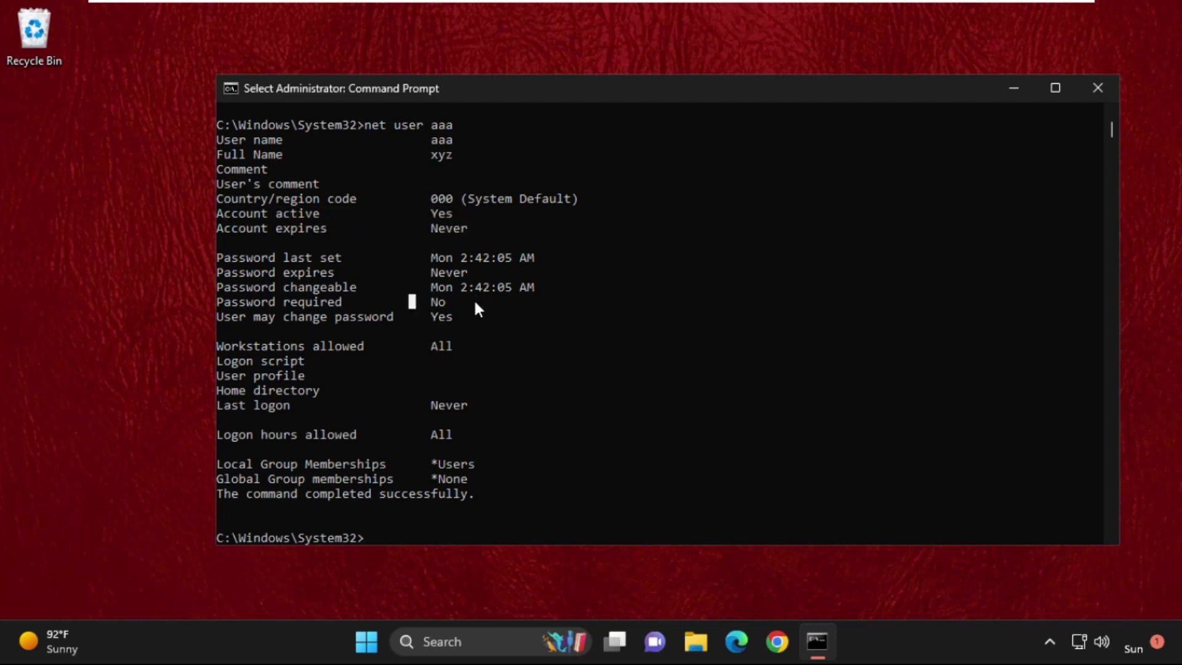
Close Command Prompt with 'exit'
scroll(436, 410, "down", 1)
type("exit")
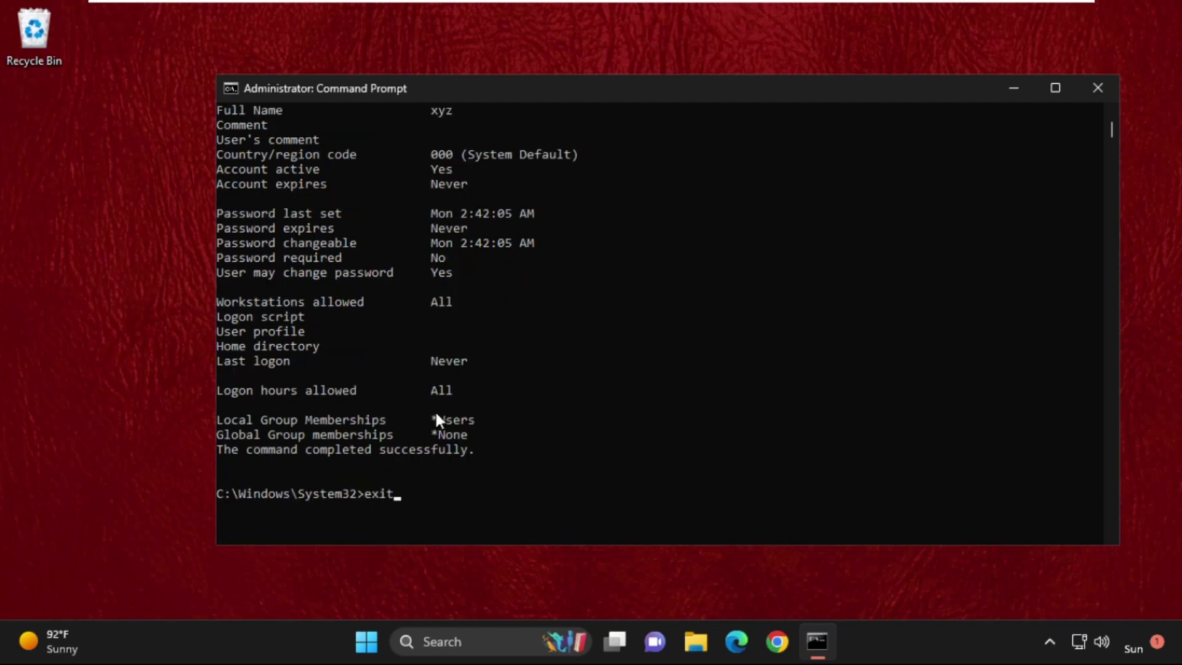
key("Return")
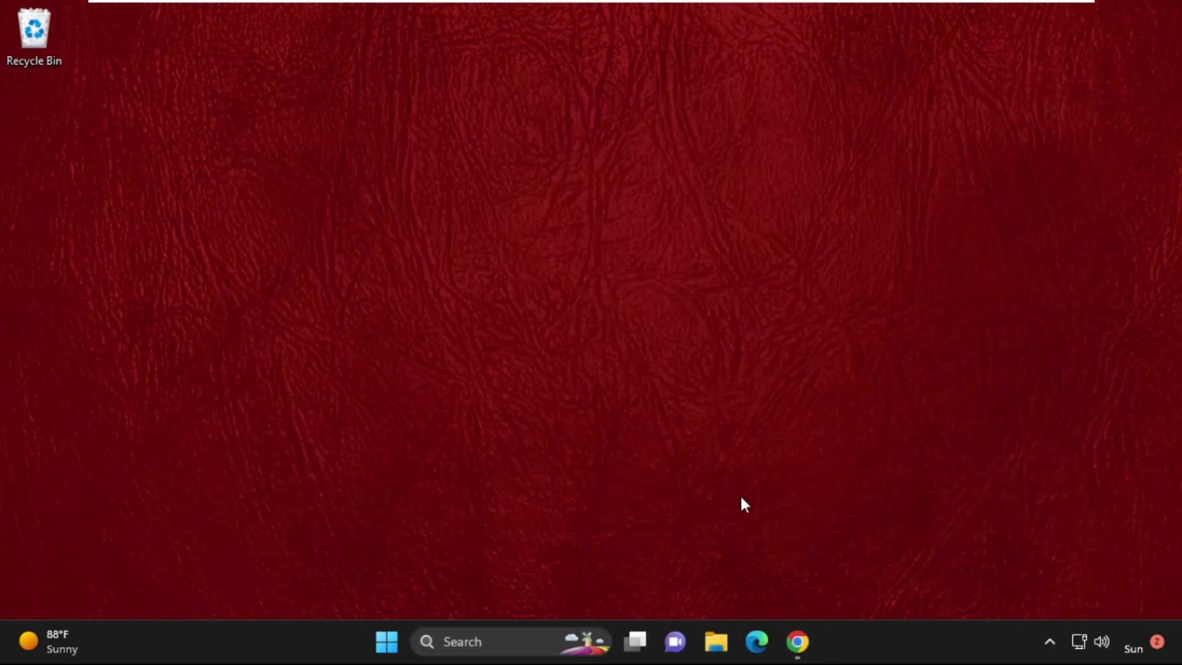
Bring up the hows.tech help page in Chrome and go through its Full Name and email fields
left_click(800, 645)
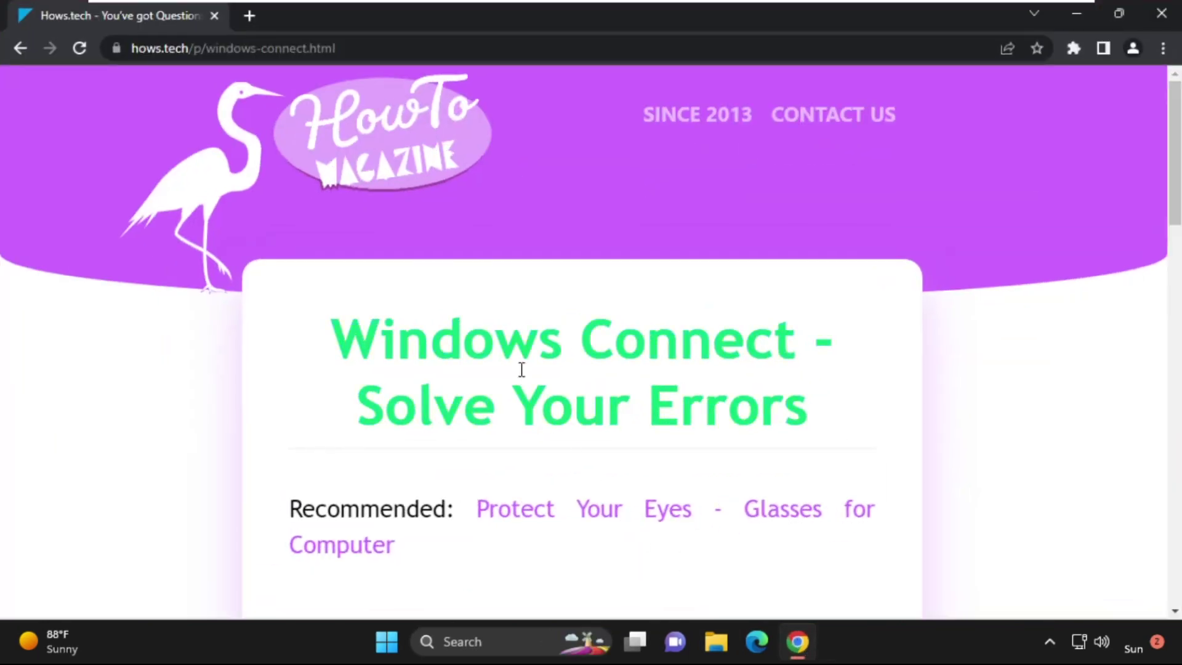
scroll(593, 293, "down", 3)
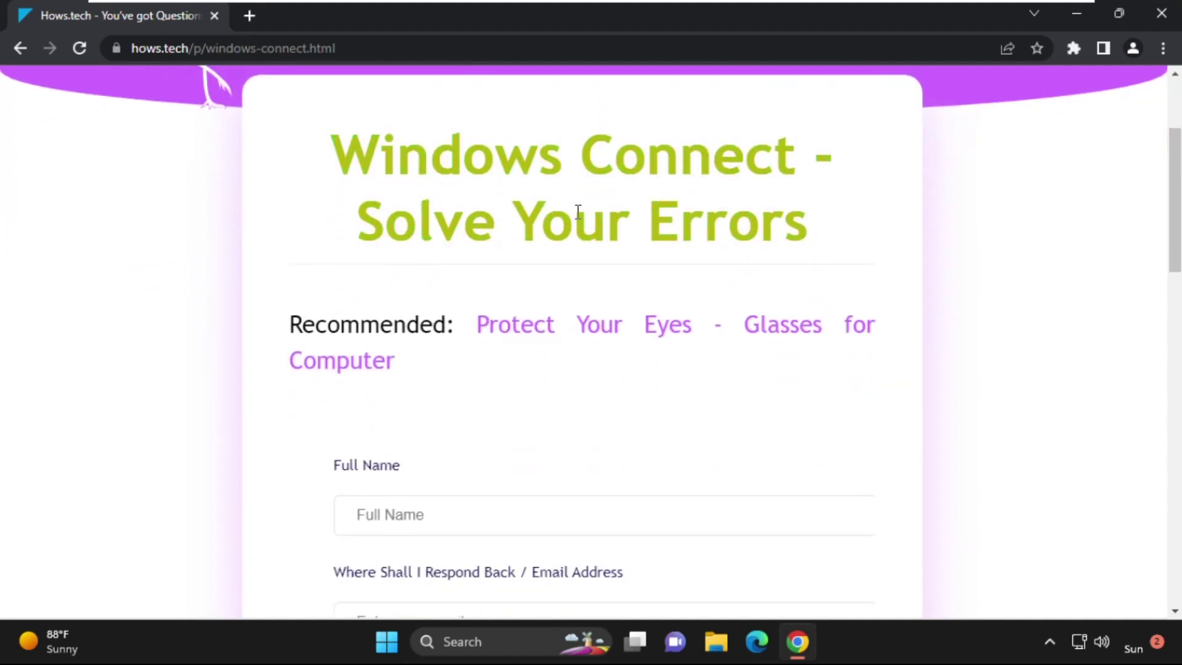
scroll(581, 221, "down", 3)
left_click(398, 326)
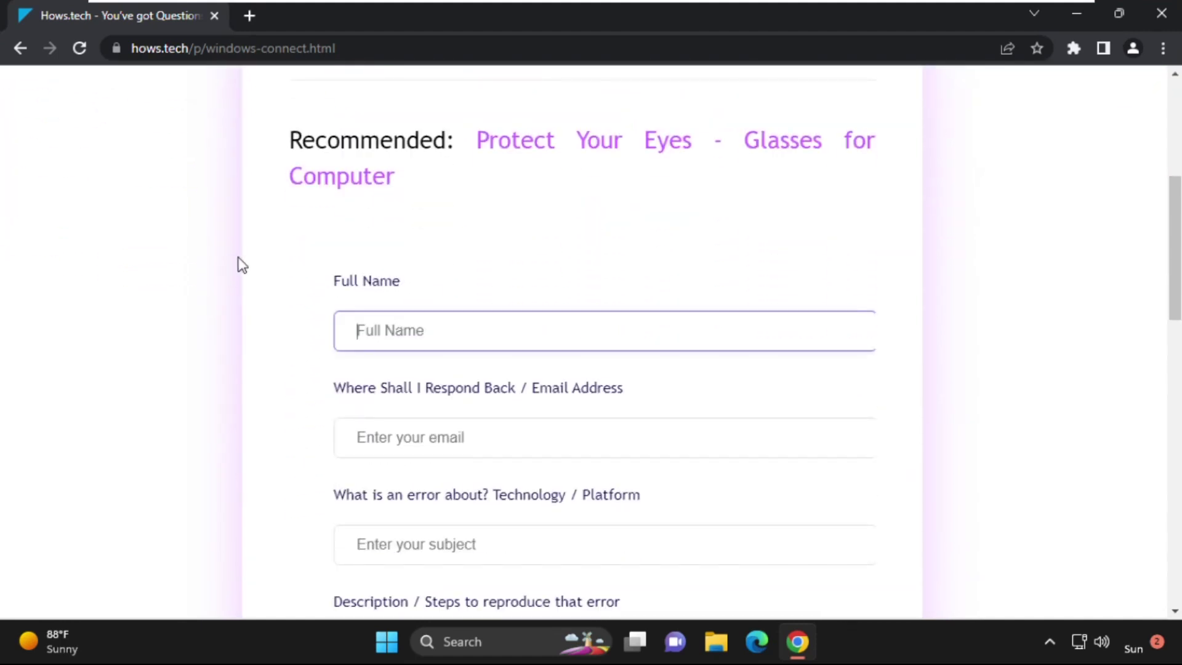
scroll(425, 363, "down", 2)
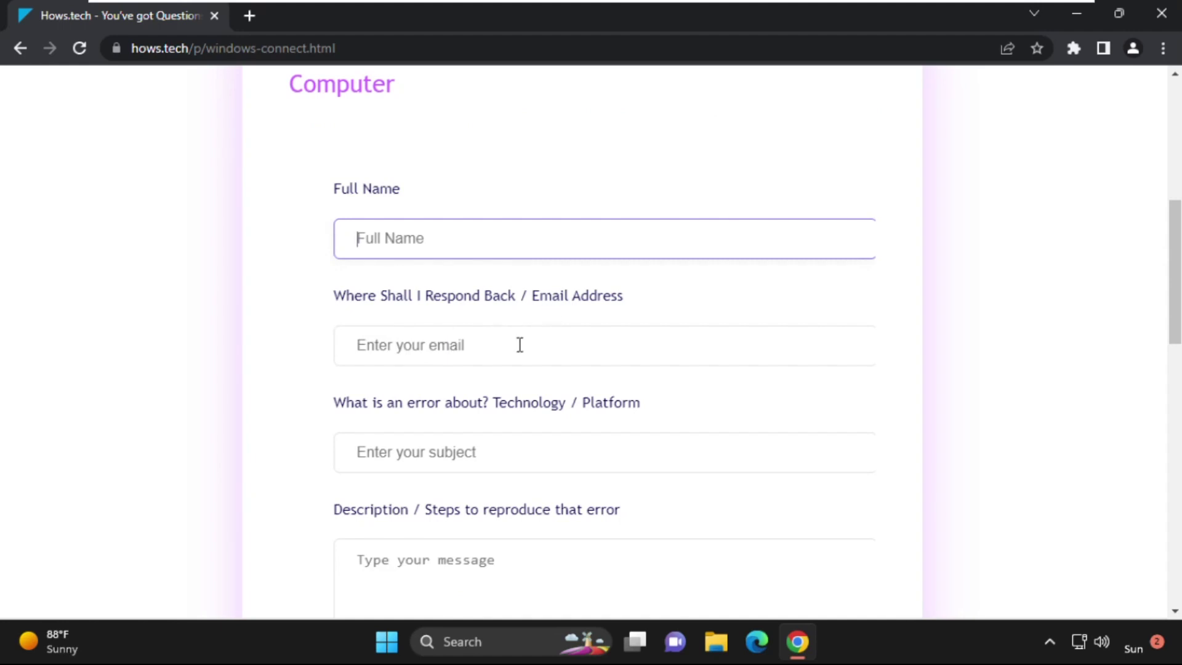
left_click(520, 345)
scroll(487, 348, "down", 2)
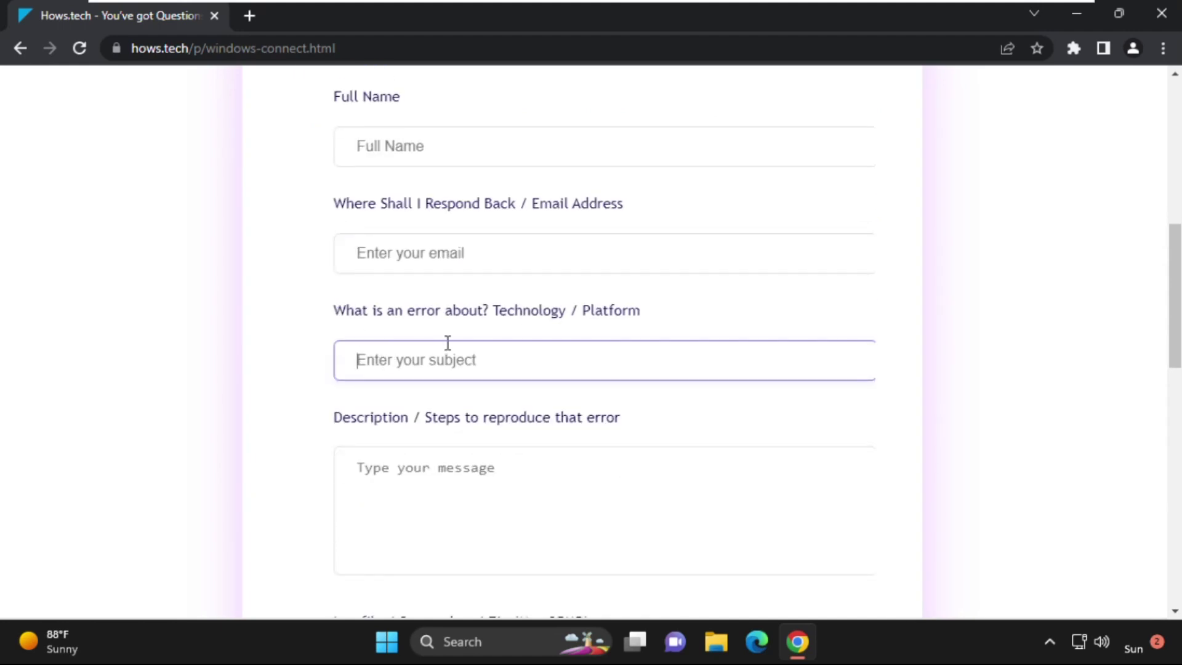
Highlight the error topic question and focus the error description box
left_click_drag(335, 311, 434, 310)
scroll(472, 353, "down", 2)
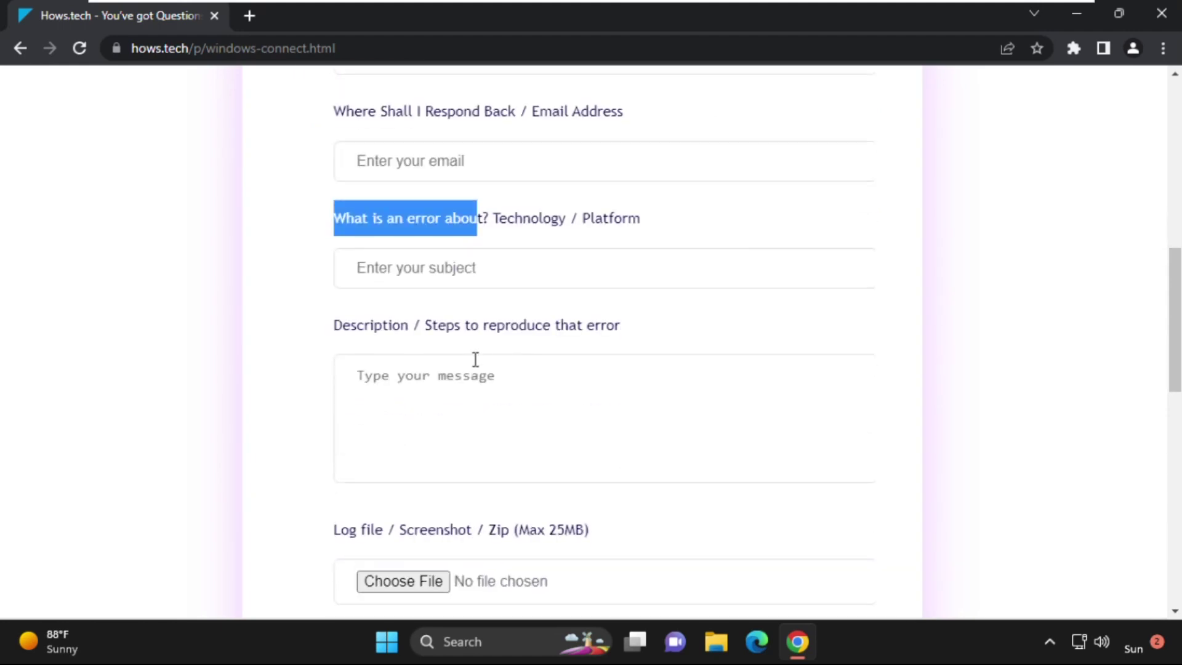
left_click_drag(335, 333, 438, 374)
left_click(439, 374)
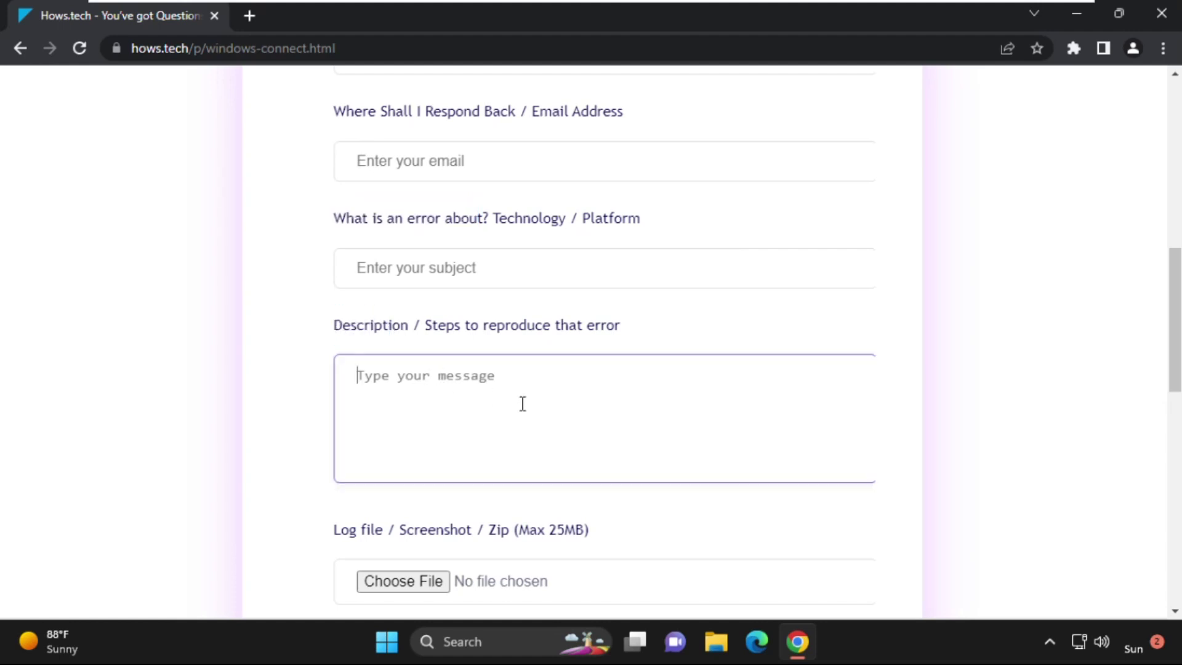
scroll(522, 403, "down", 3)
Open the Choose File picker, cancel it, and return to the top of the form
left_click(416, 395)
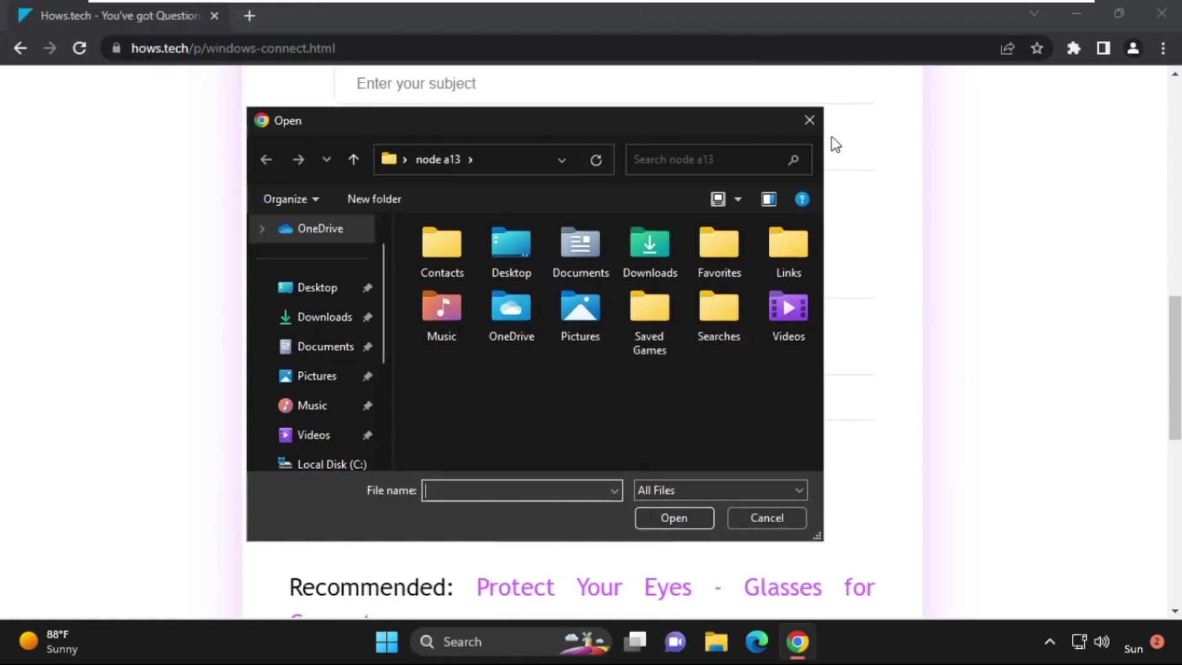
left_click(810, 120)
scroll(564, 423, "down", 3)
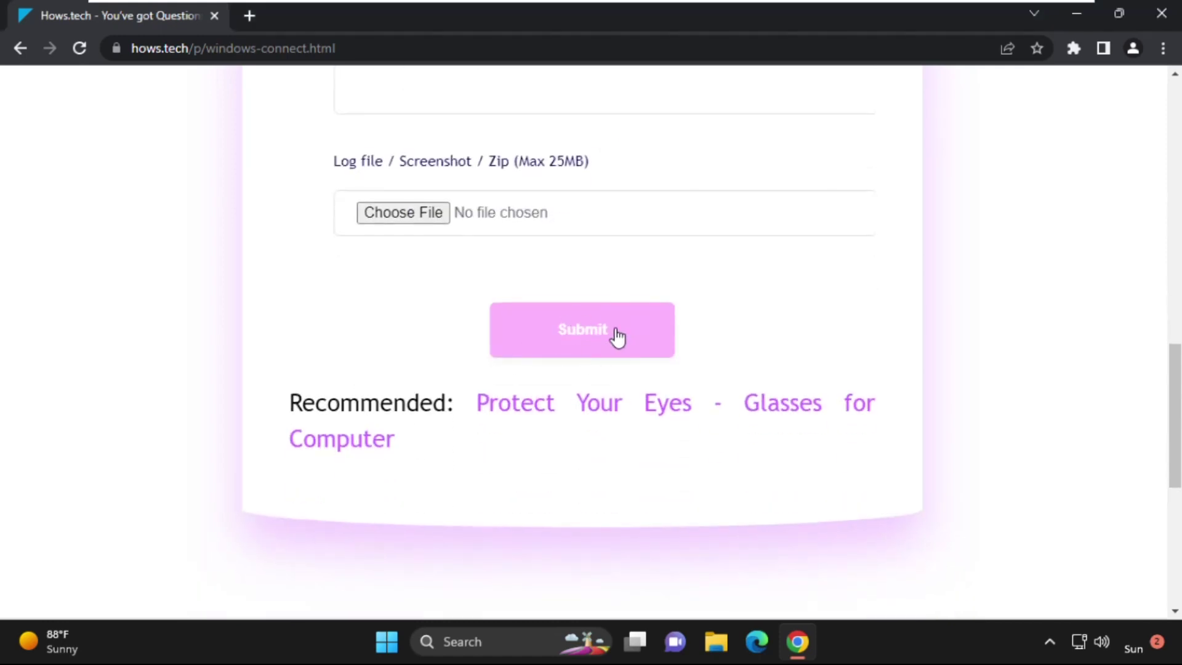
scroll(616, 335, "up", 15)
scroll(616, 332, "down", 3)
scroll(616, 330, "up", 2)
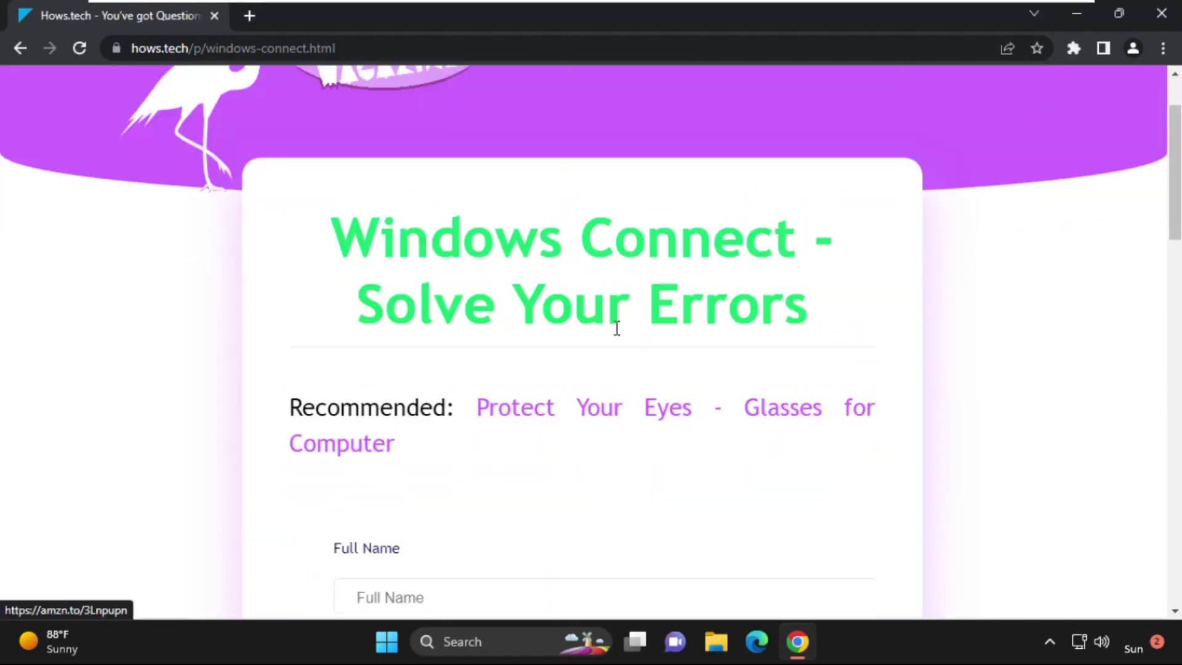